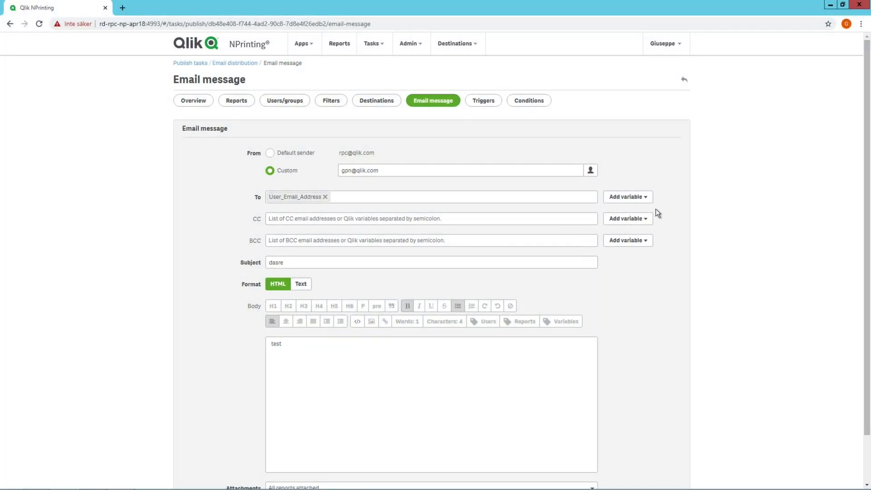
Set the demo user's Alternate email 1 to an HR manager address and save it
click(650, 198)
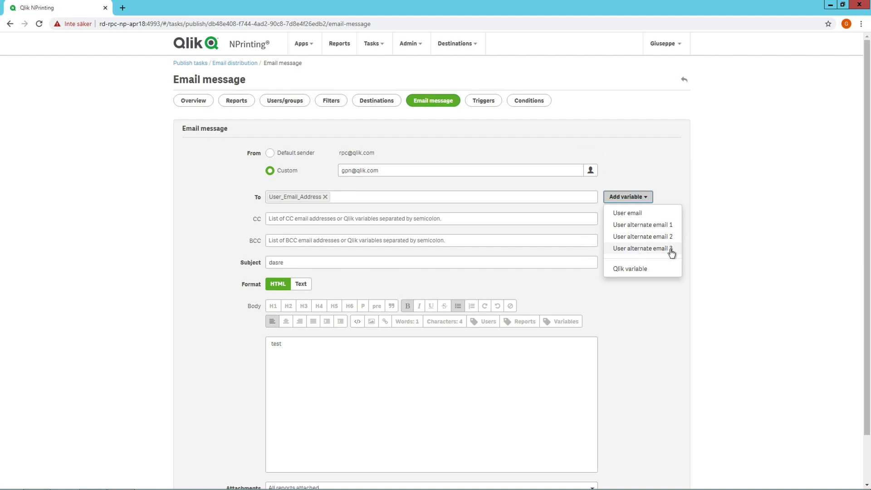
click(409, 44)
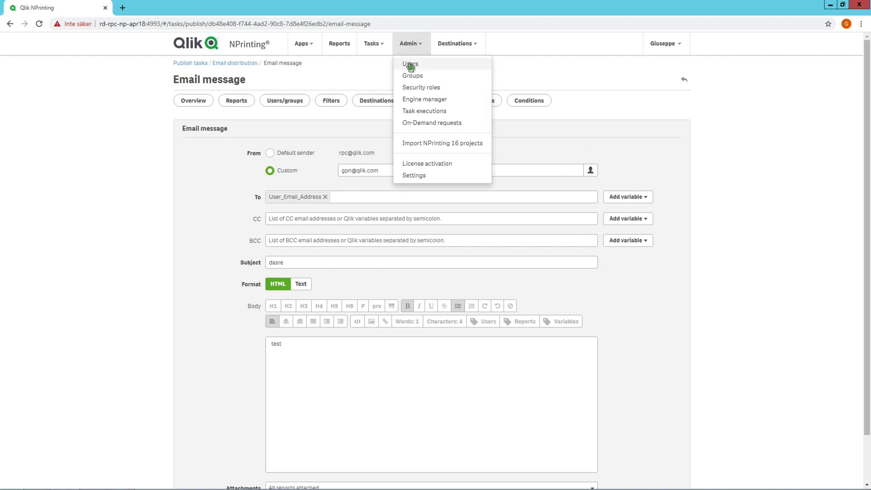
click(411, 61)
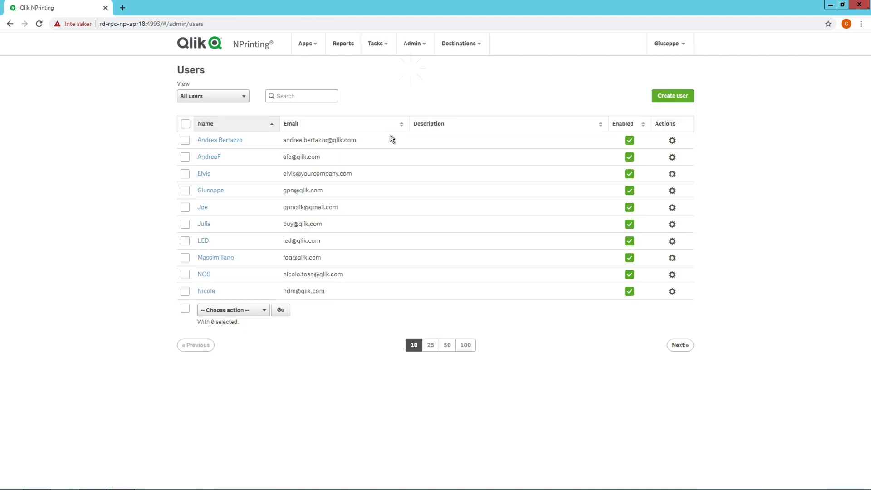
click(201, 208)
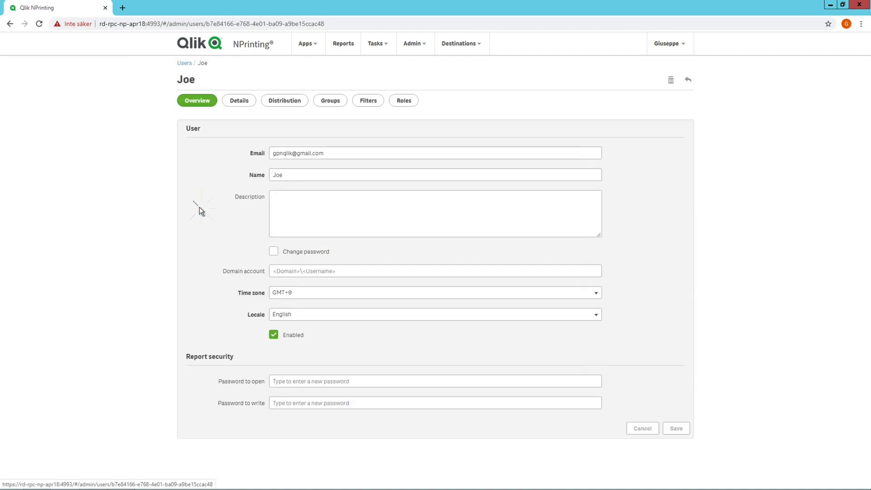
click(299, 102)
click(283, 198)
text(hr)
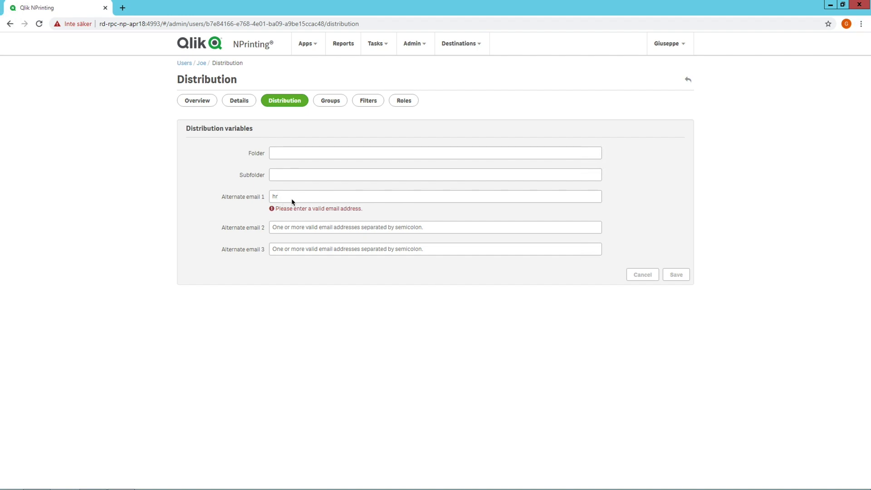
text(manager@example.com)
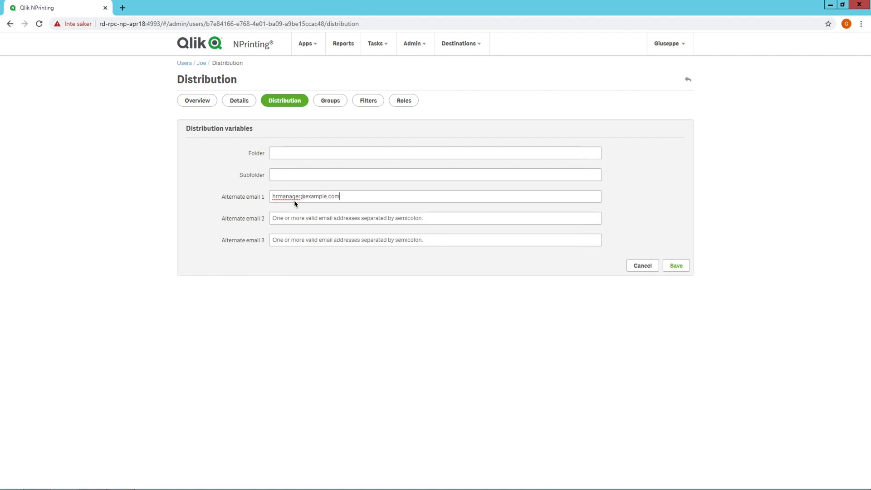
click(680, 267)
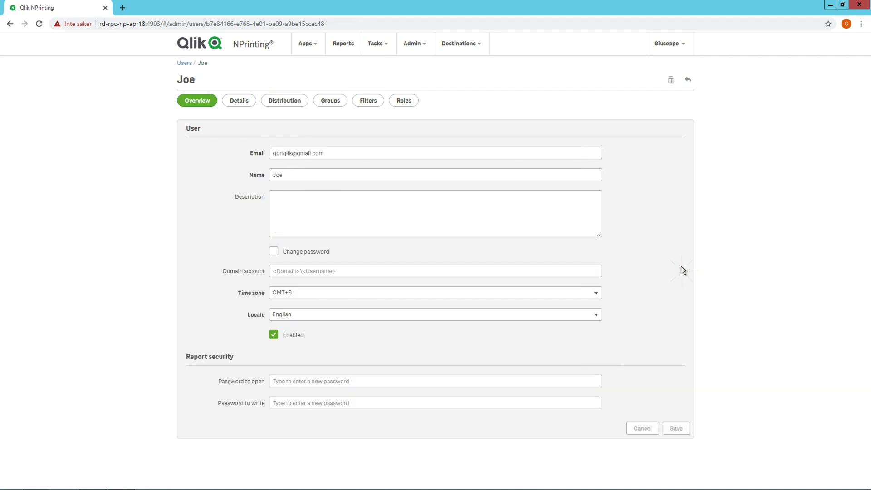
Bring up the recipient list of the Monthly report publish task
click(380, 42)
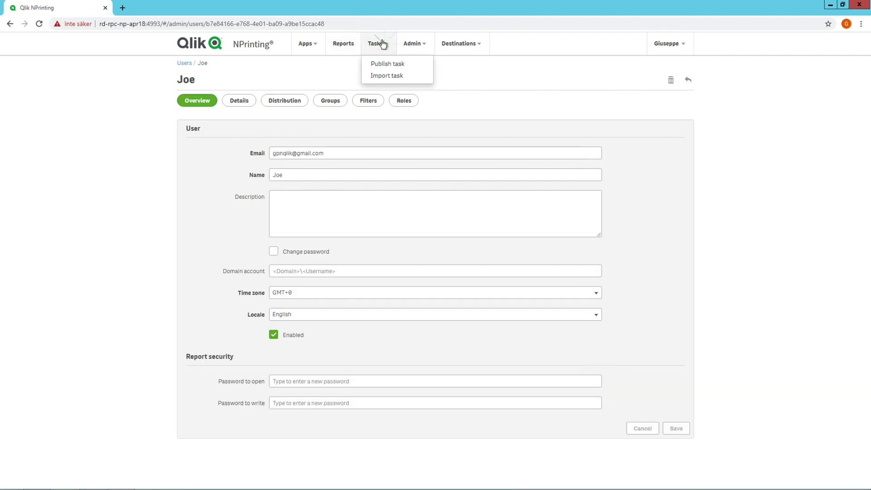
click(387, 63)
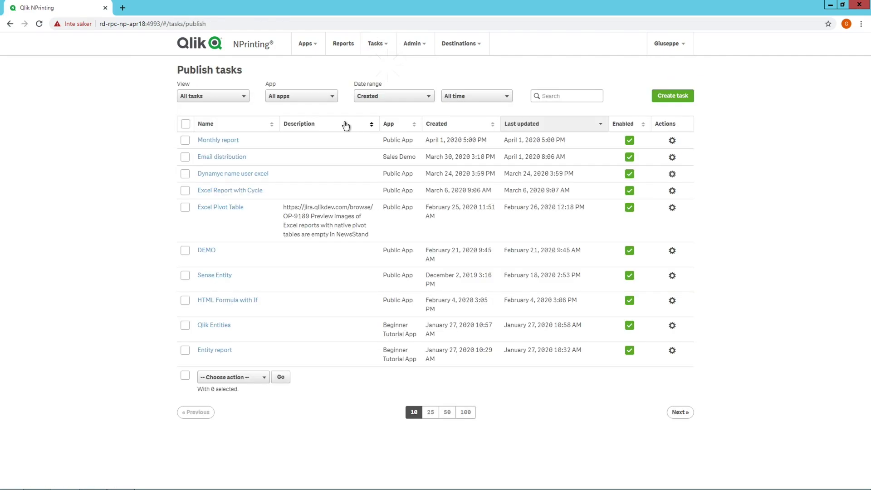
click(208, 141)
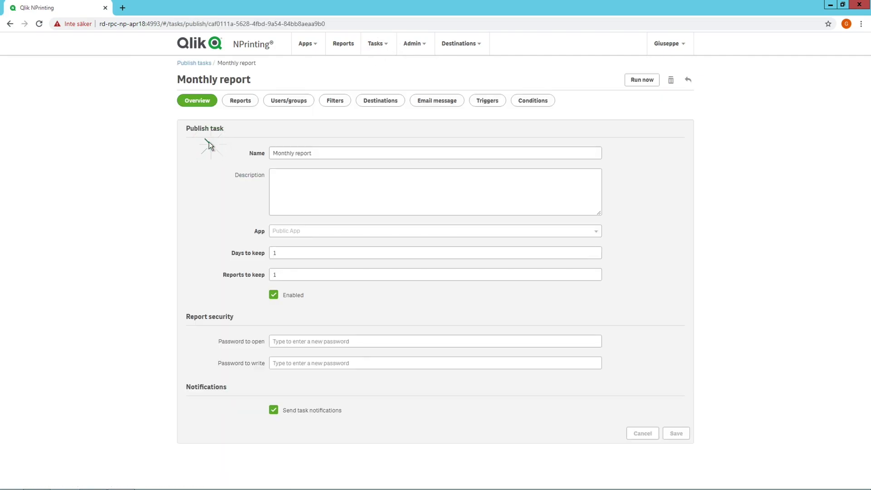
click(279, 104)
Add the demo user as a recipient with Email destination enabled and save
click(652, 119)
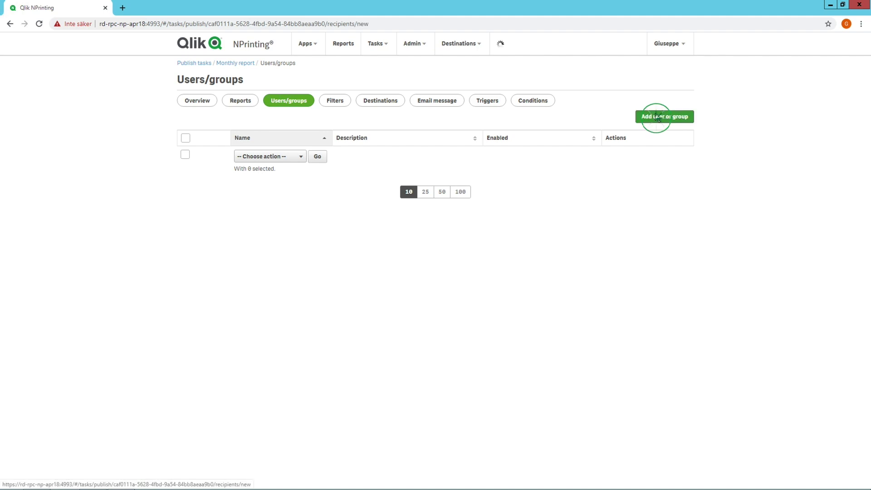
click(560, 138)
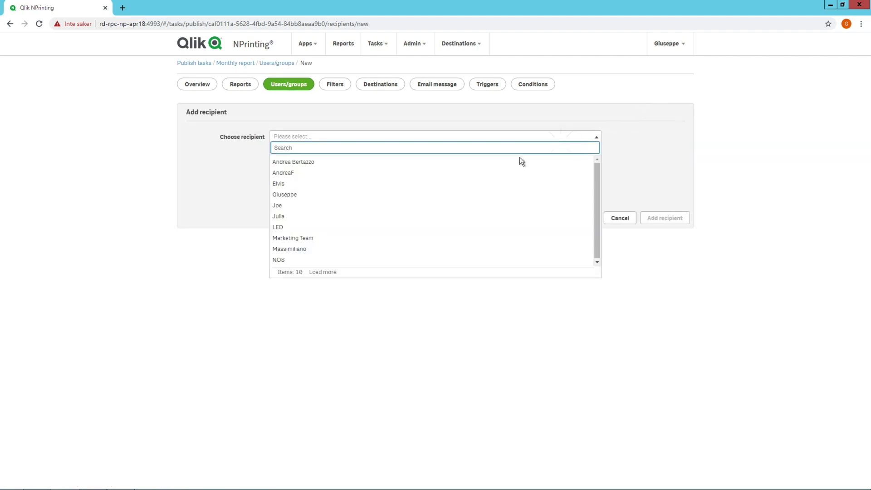
click(495, 206)
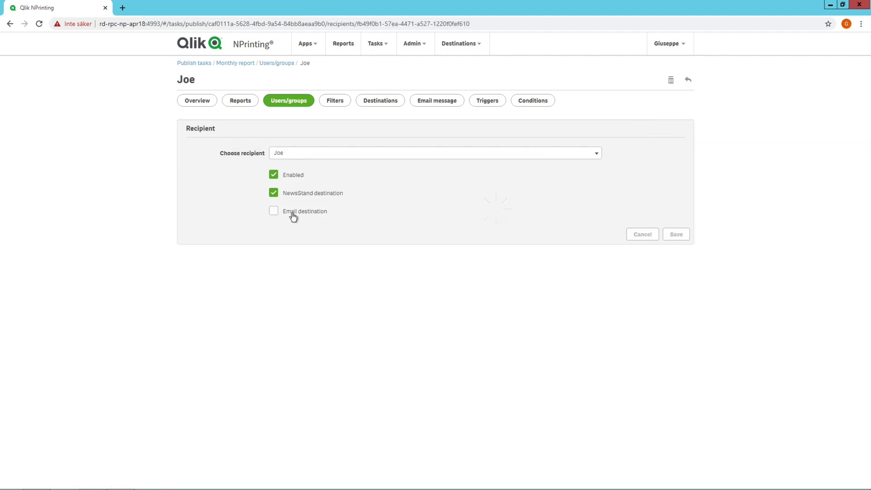
click(293, 217)
click(668, 237)
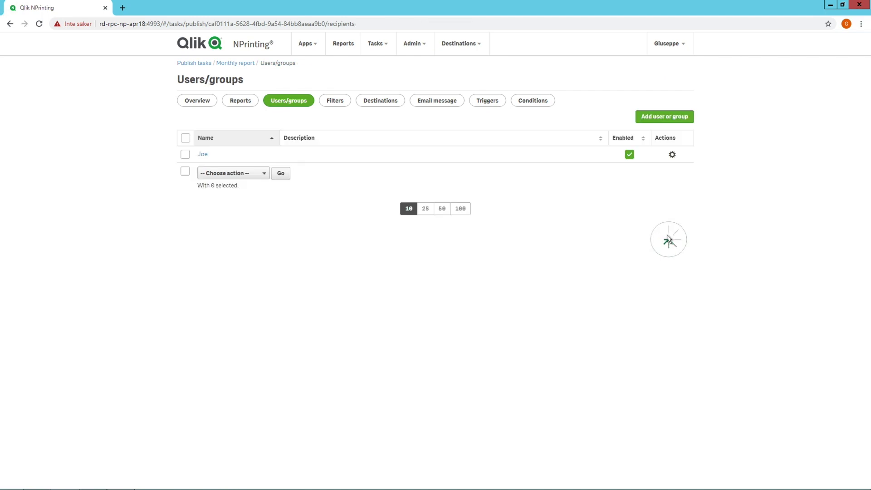
click(448, 103)
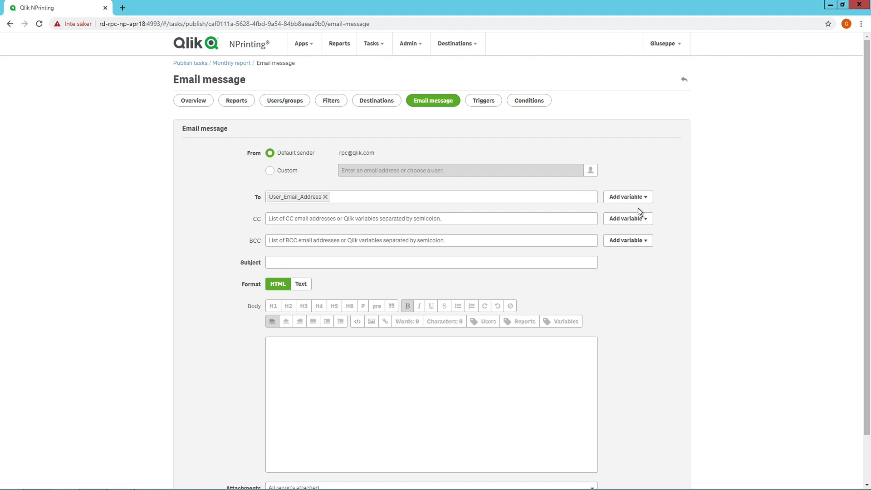
CC User alternate email 1 and write body 'Hi <User name>, Attached you can find the monthly report'
click(629, 219)
click(630, 249)
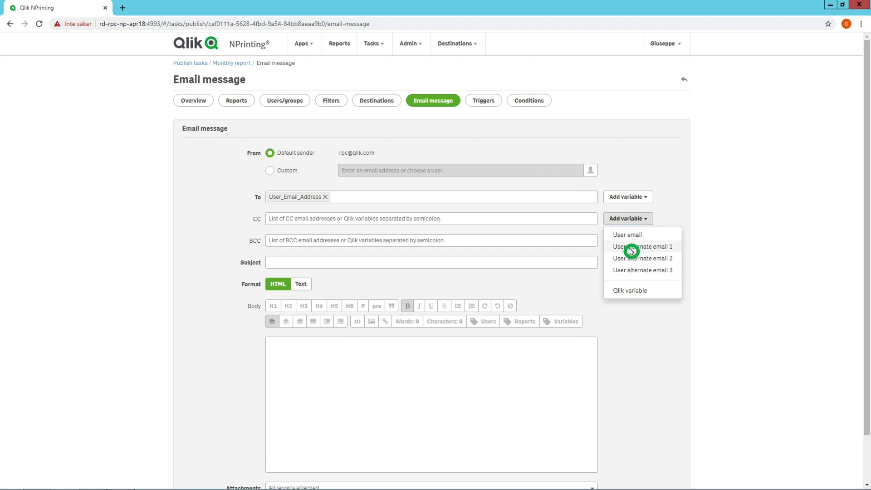
scroll(628, 324, down, 2)
click(505, 297)
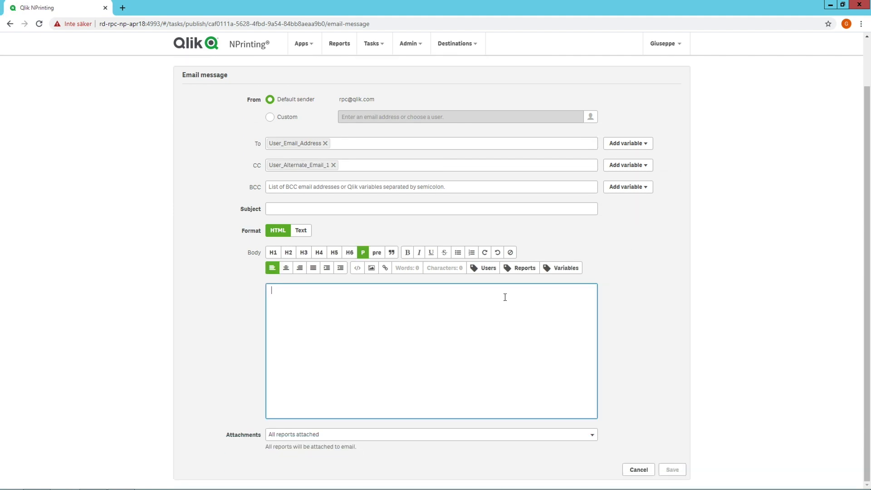
click(481, 269)
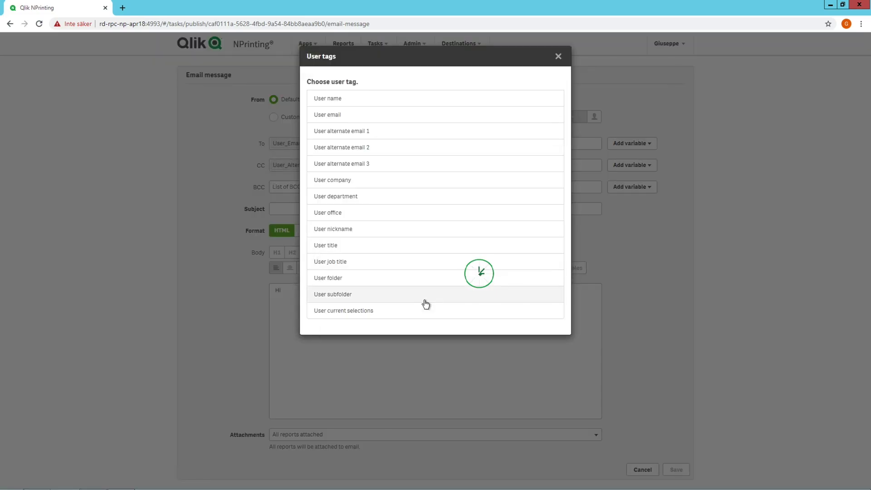
click(344, 98)
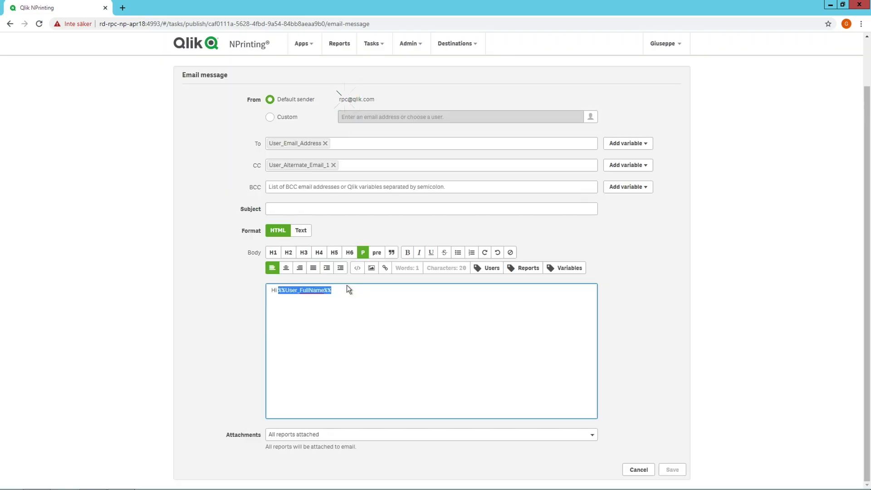
click(350, 293)
text(Attached you can f)
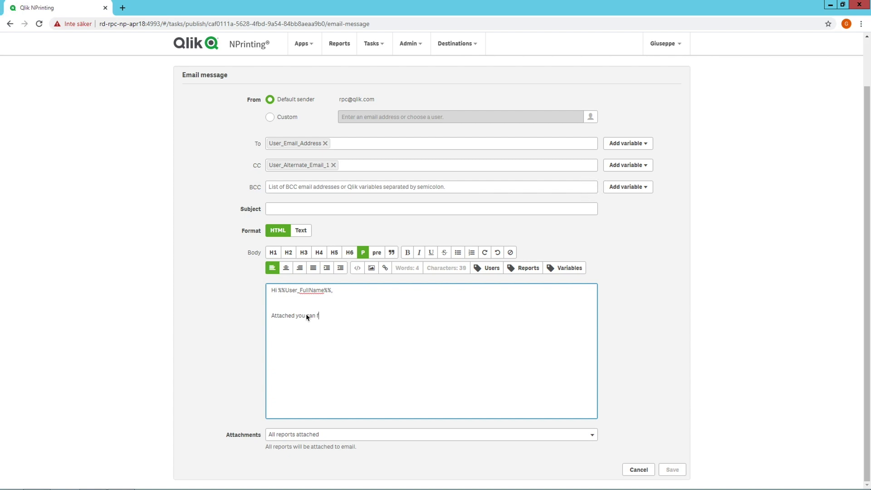
text(ind the monthly report)
Set the subject to 'Monthly report', save the message, and run the task
click(313, 209)
text(Monthly report)
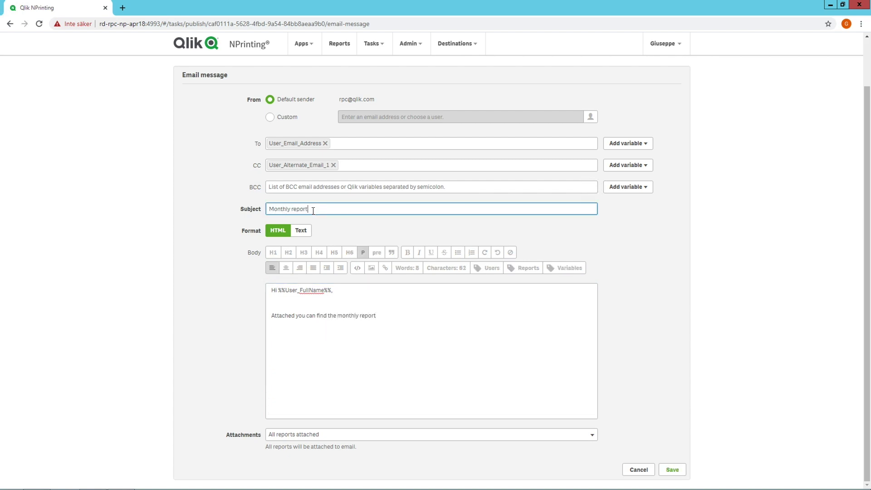
click(671, 470)
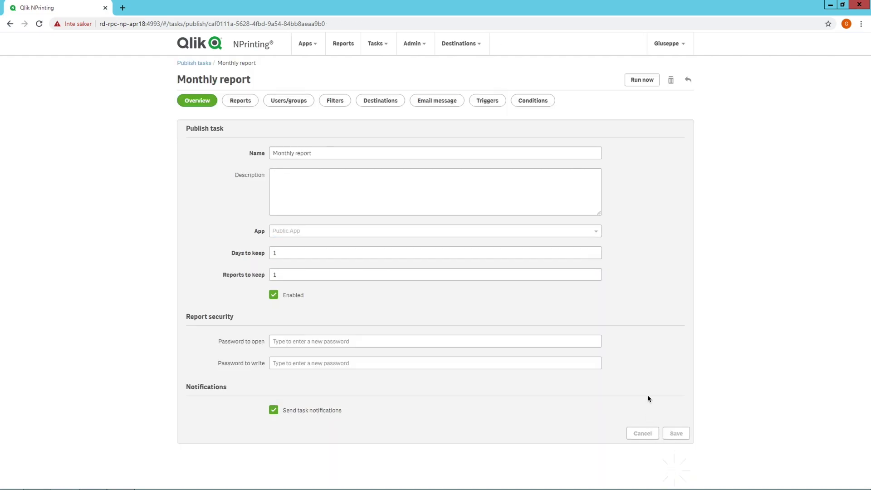
click(643, 81)
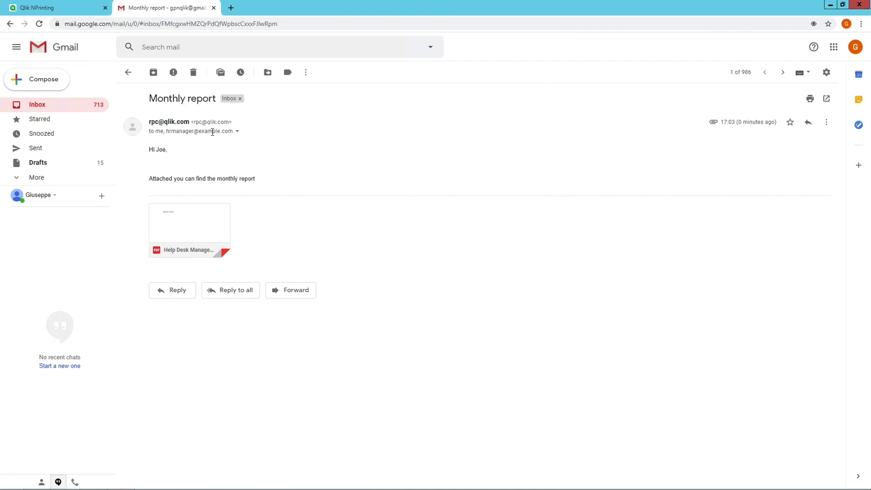
Show all recipients of the Monthly report email in Gmail, revealing the HR manager CC
click(237, 131)
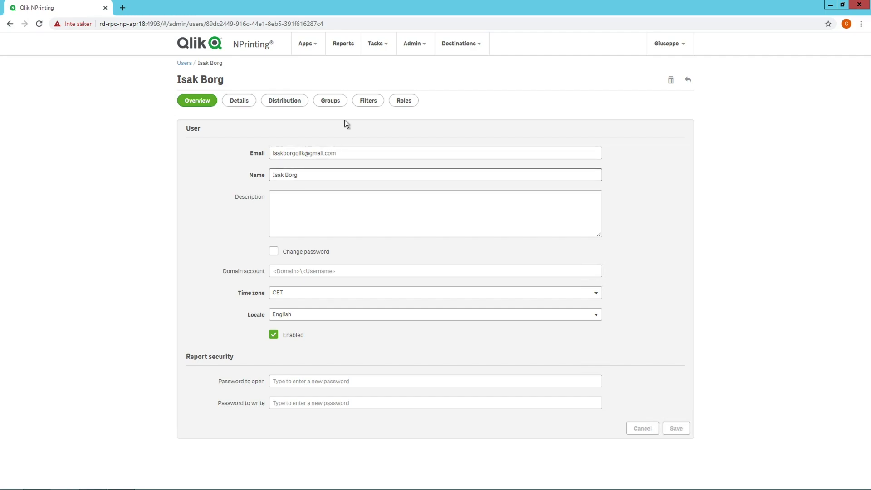
Enter a manager address as Alternate email 1 and an office-supplies distribution-list address as Alternate email 2
click(297, 103)
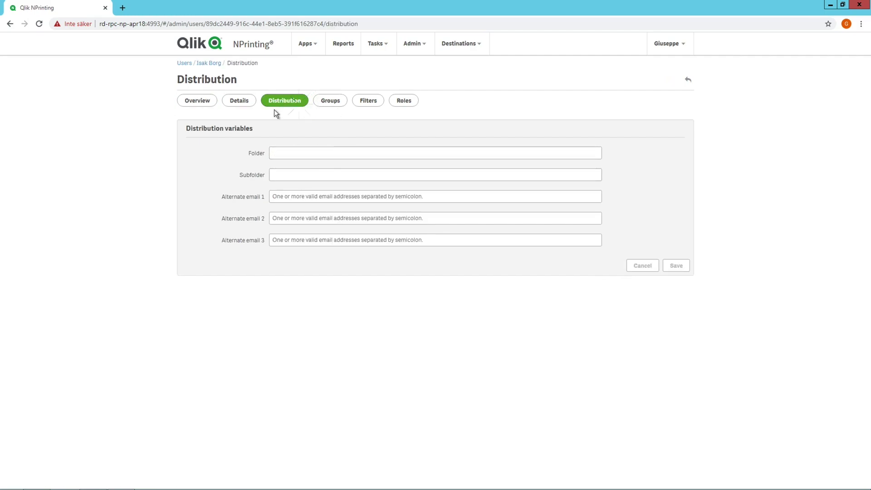
click(275, 195)
text(manager@)
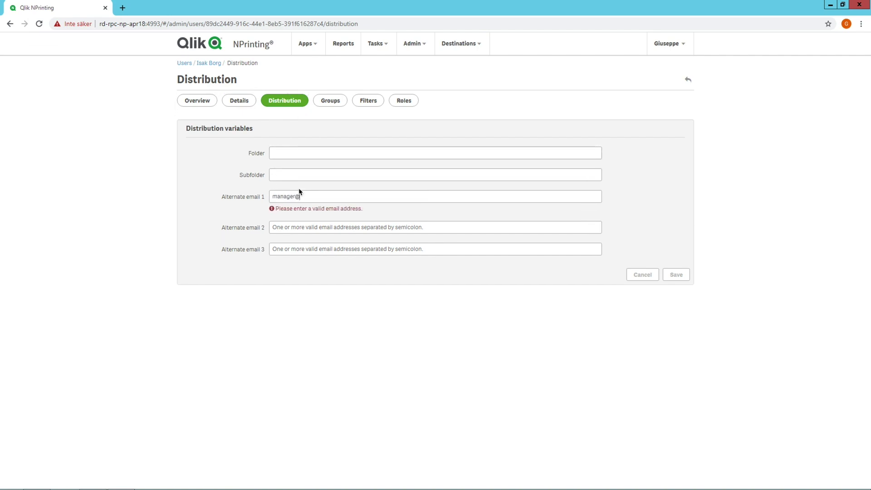
text(example.com)
key(Return)
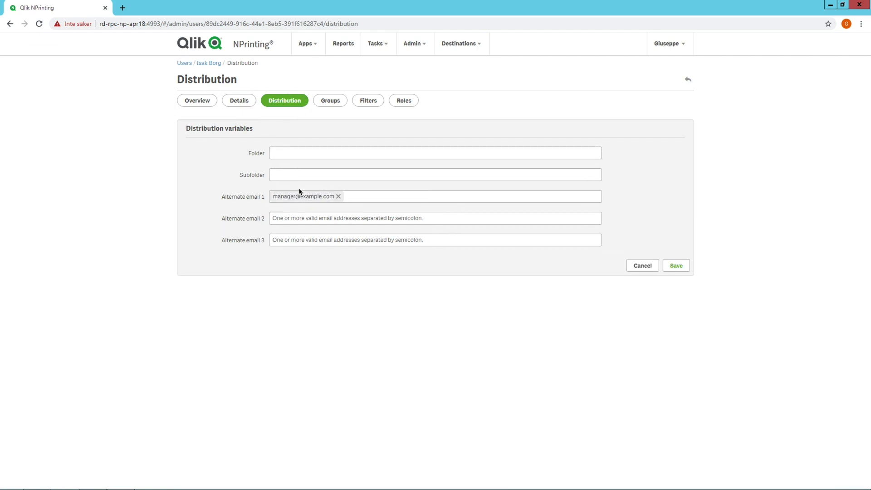
text(DL-office-supplies)
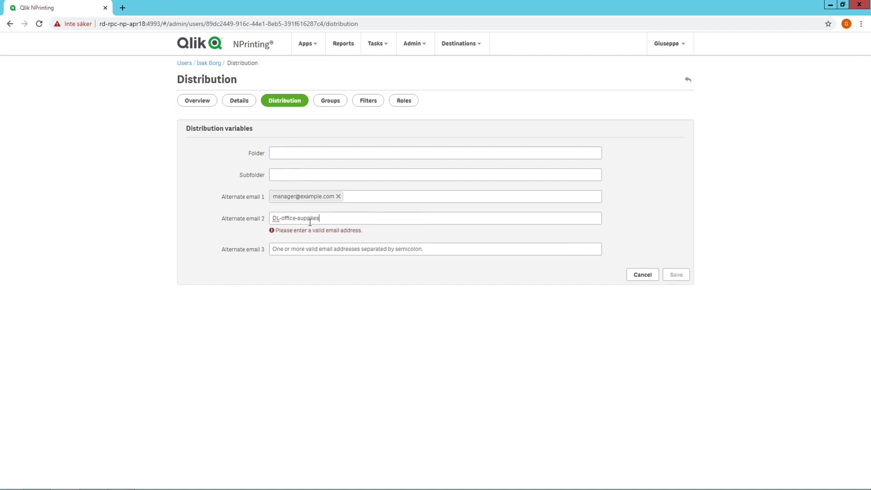
text(@example.com)
key(Return)
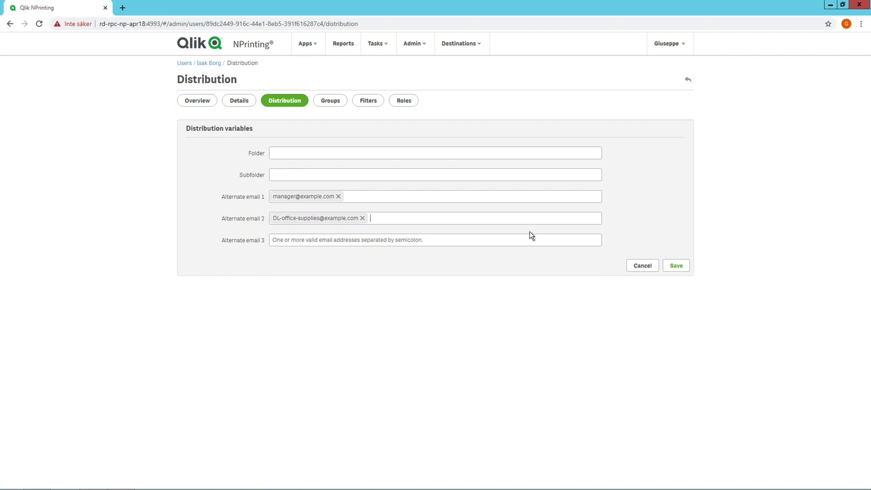
Save the user's alternate emails and bring up the Office supplies monthly report task's recipients
click(675, 265)
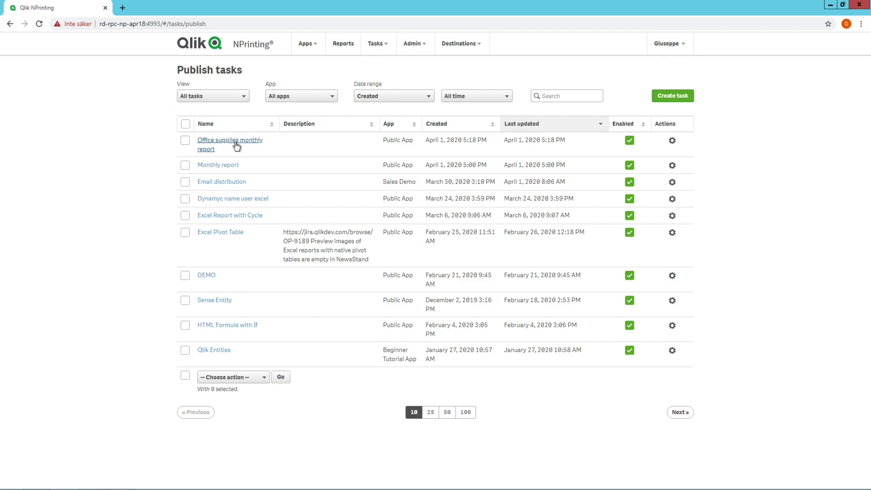
click(212, 146)
click(297, 102)
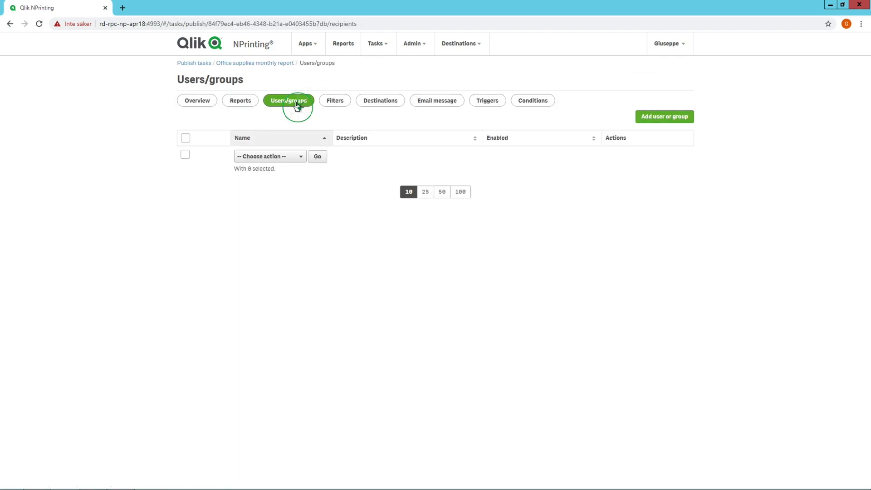
Add the demo user to the task as a recipient with email delivery enabled
click(640, 117)
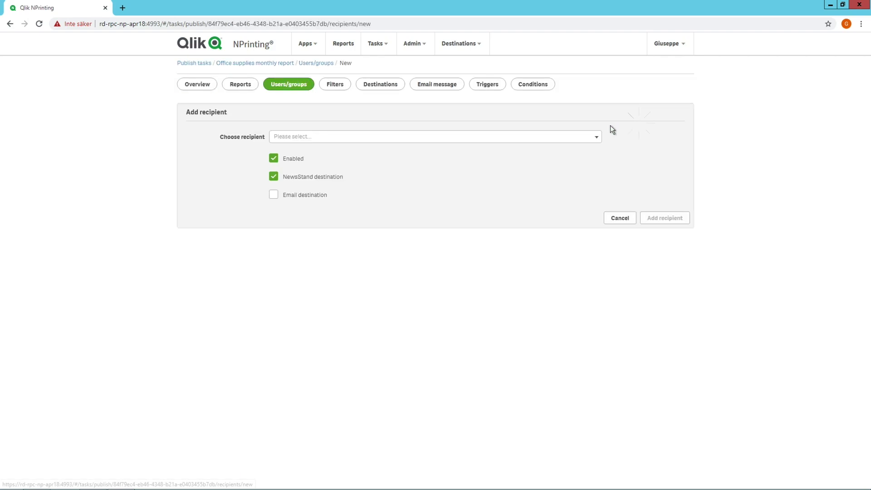
click(594, 138)
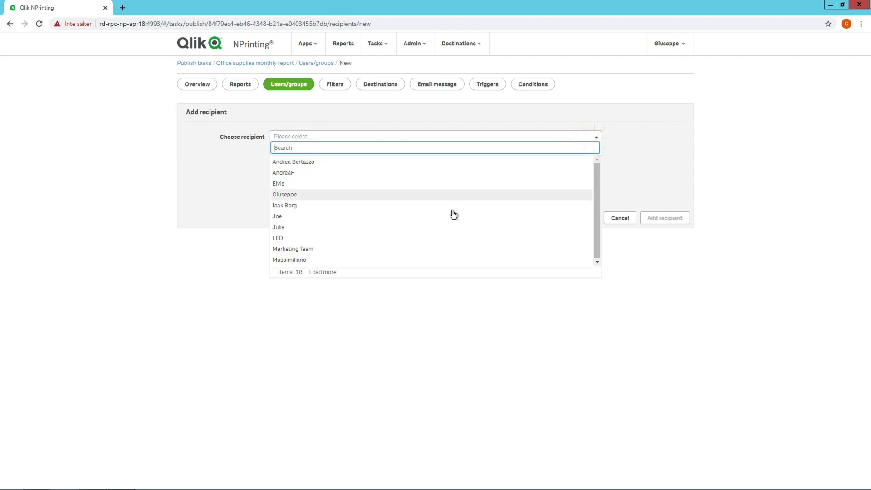
click(450, 216)
click(355, 206)
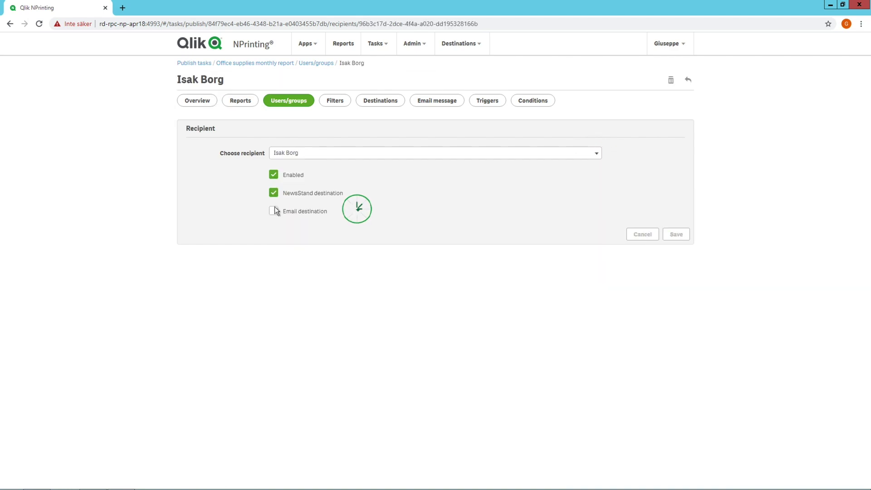
click(274, 211)
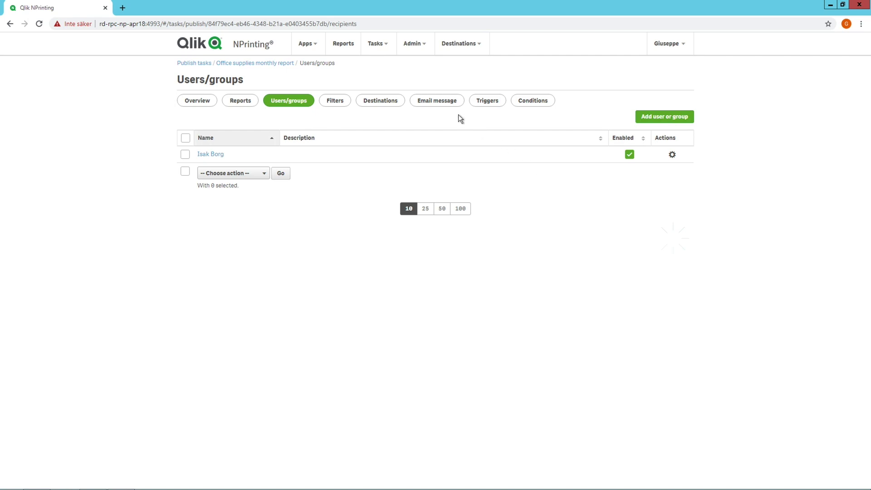
Put User_Alternate_Email_1 in CC and User_Alternate_Email_2 in BCC of the task email
click(438, 101)
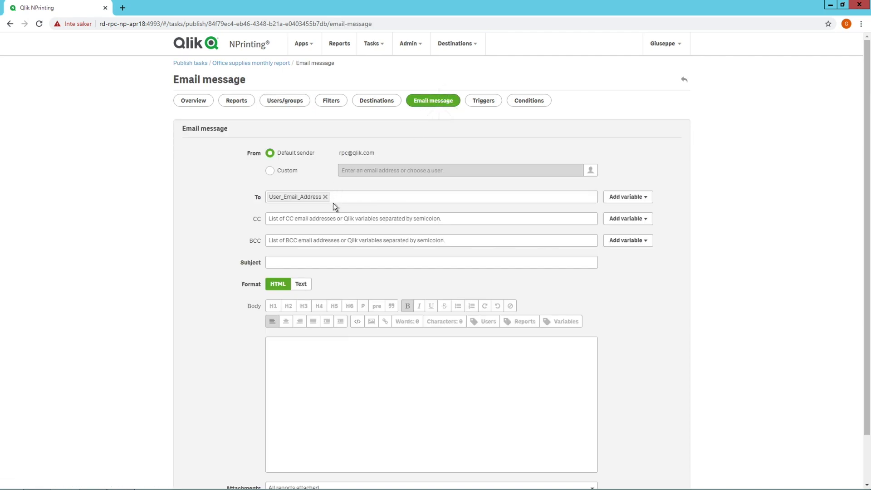
click(640, 219)
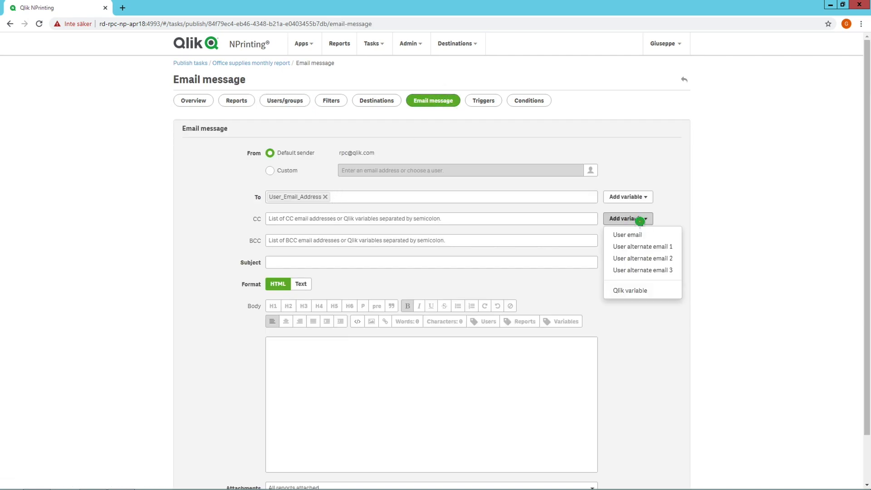
click(642, 249)
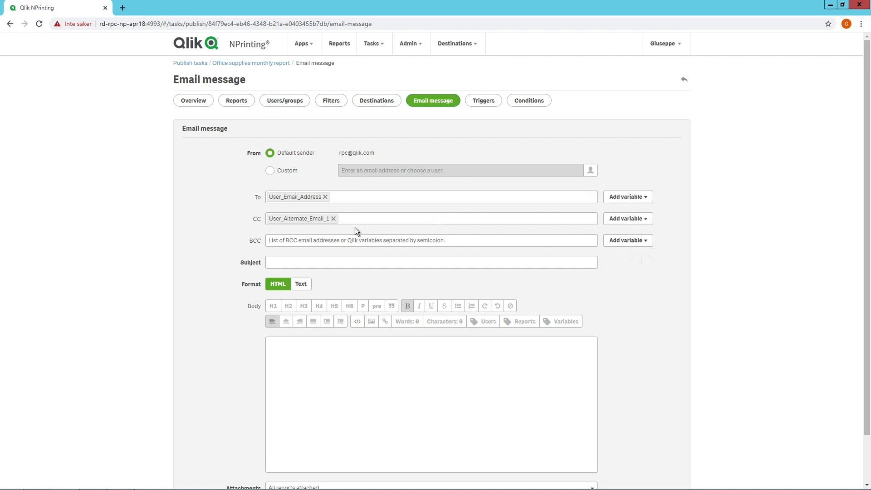
click(642, 241)
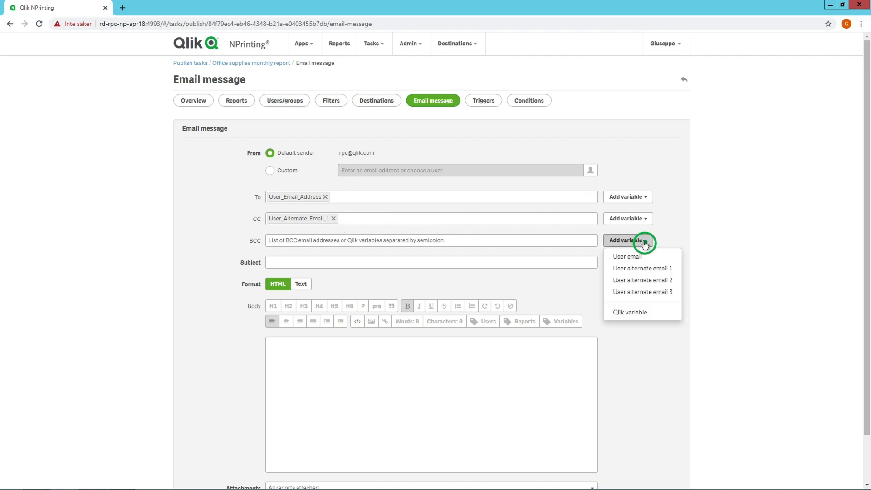
click(644, 281)
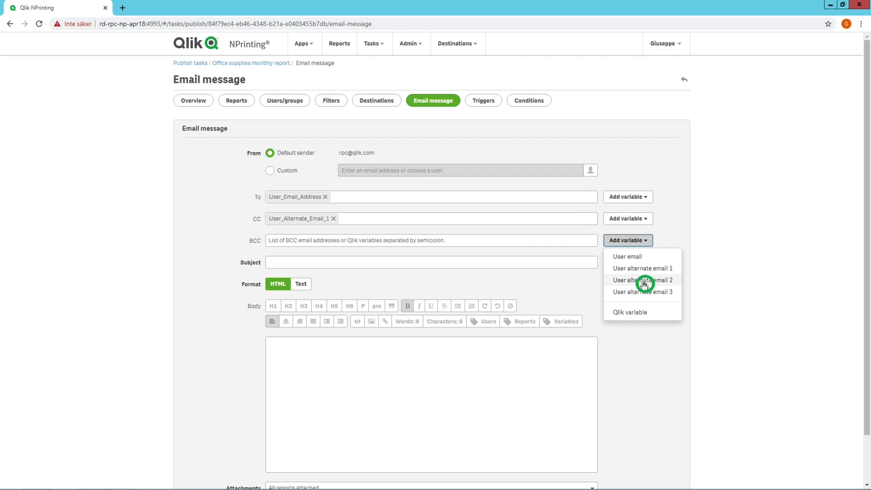
click(288, 262)
Enter subject 'Office supplies report' and body 'Hi all, attached you can find the Monthly report', then save
text(Office sup)
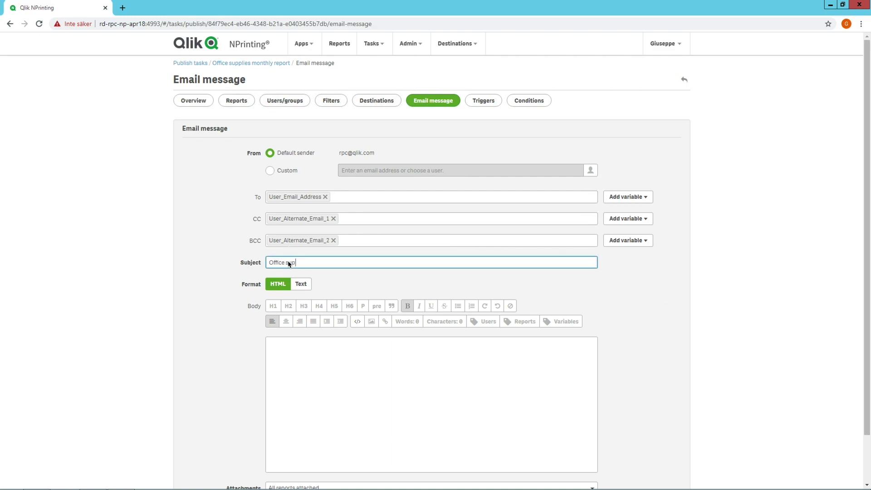
text(plies report)
click(295, 352)
scroll(354, 319, down, 1)
text(Hi)
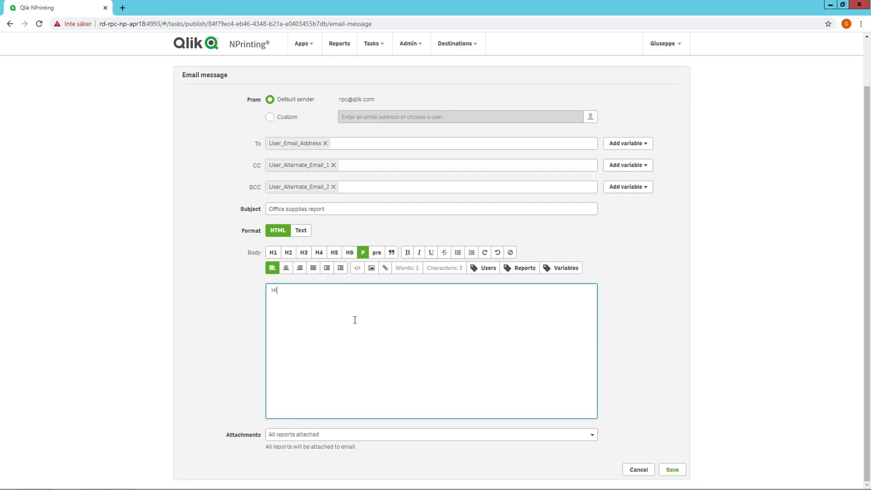
text( all, attached you can find the Monthly report)
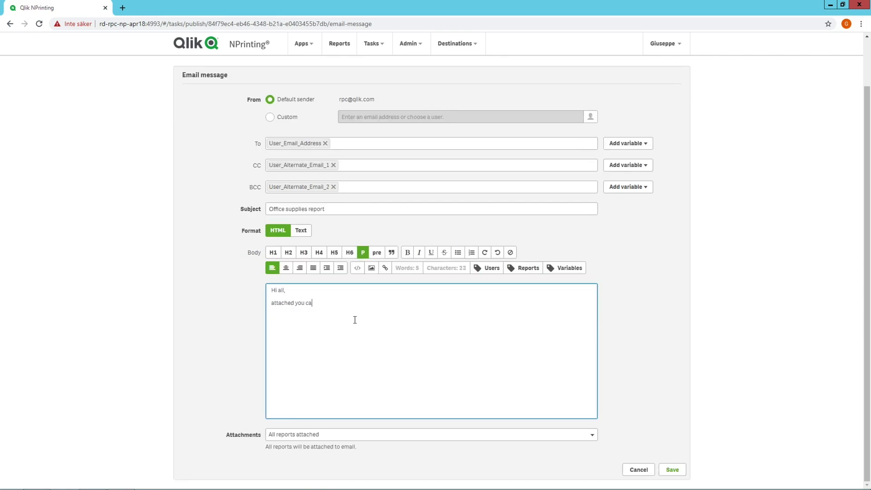
click(672, 469)
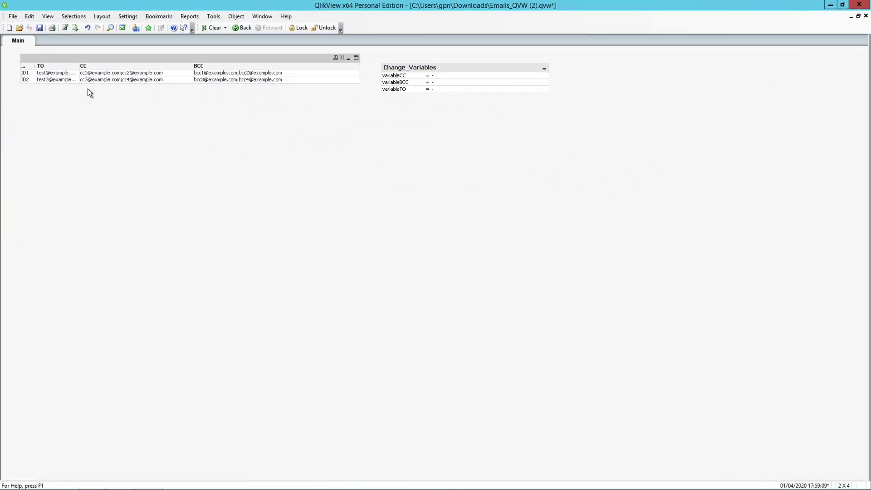
Select ID1, clear it, then select ID2 so Change_Variables show ID2's TO, CC and BCC
click(26, 73)
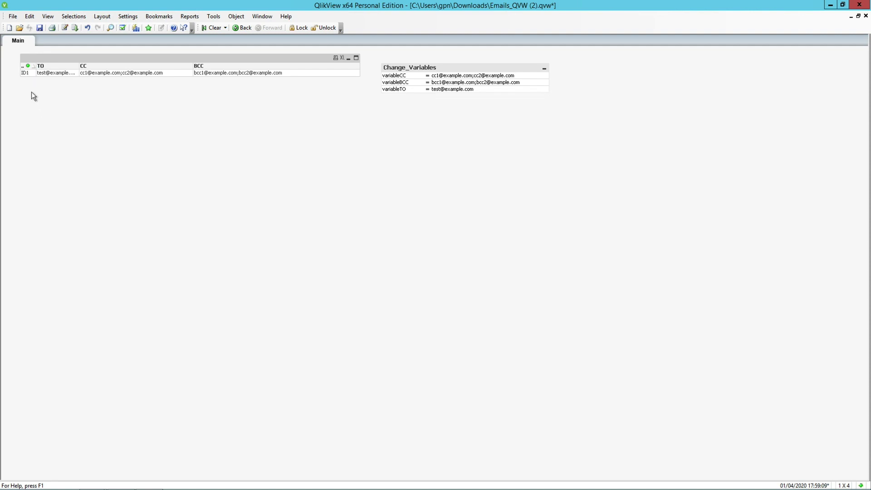
click(26, 73)
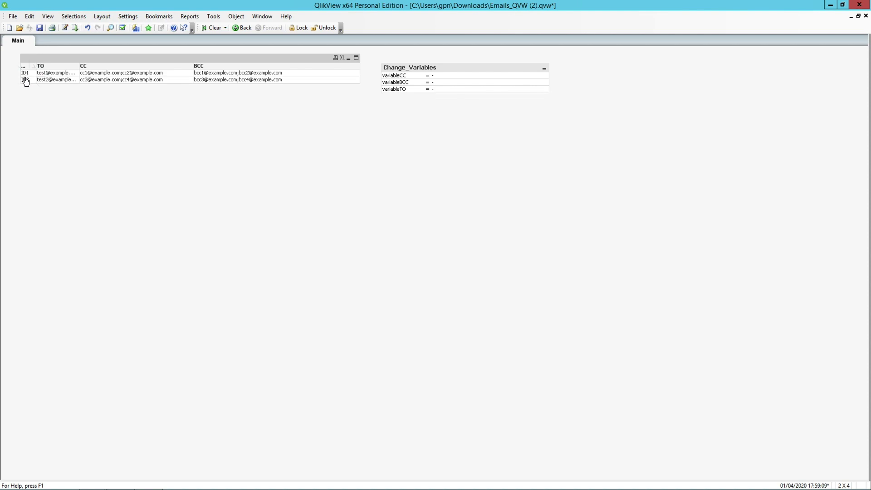
click(26, 80)
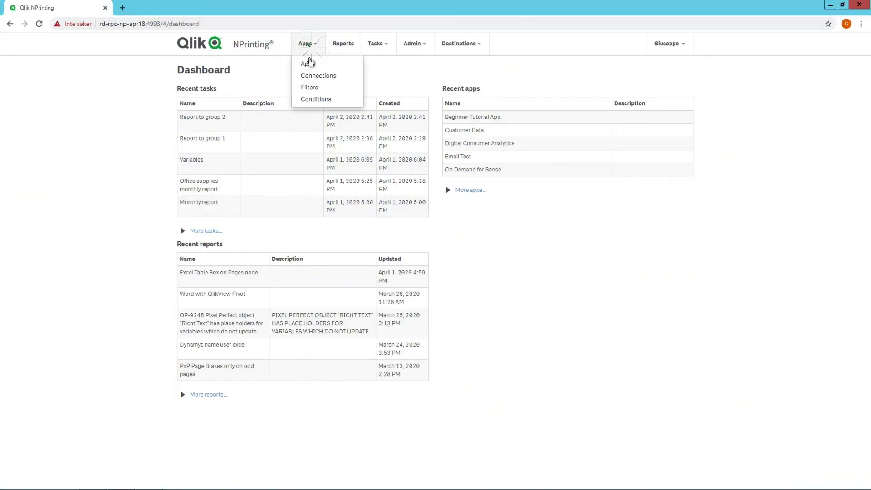
Create a filter named 'User 1 Group' on the Email Test app and view its fields
click(312, 88)
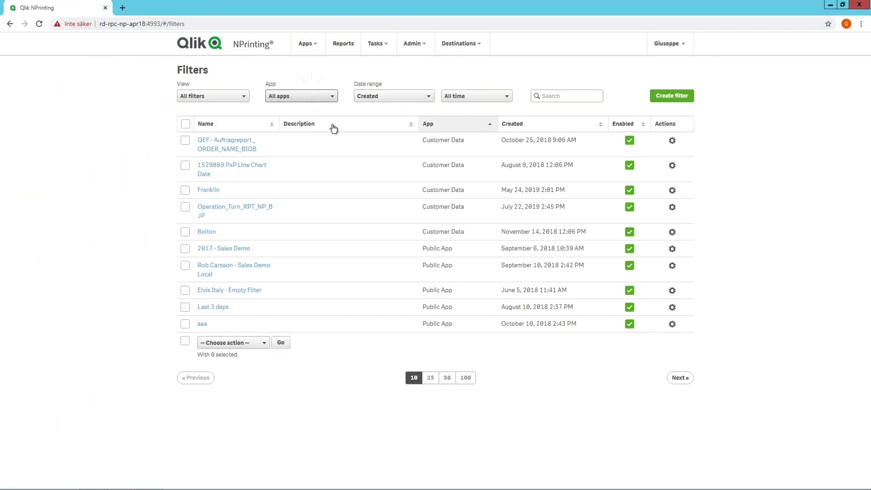
click(671, 99)
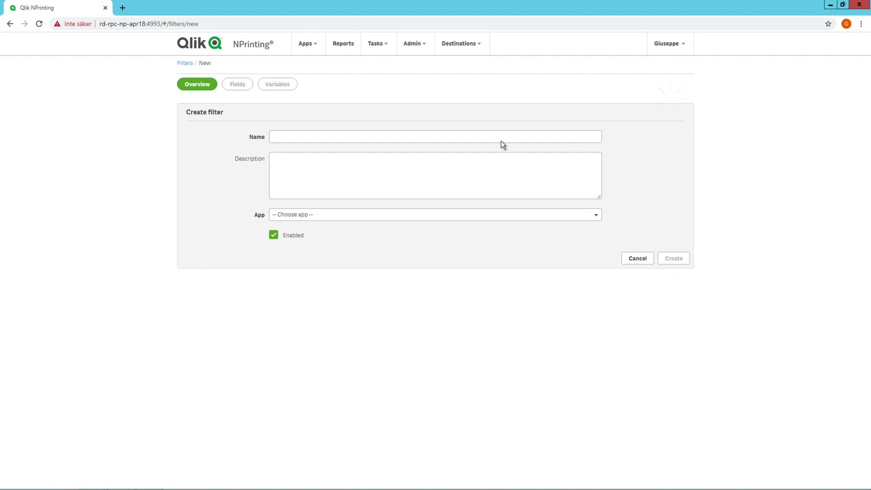
click(485, 137)
text(User 1 Group)
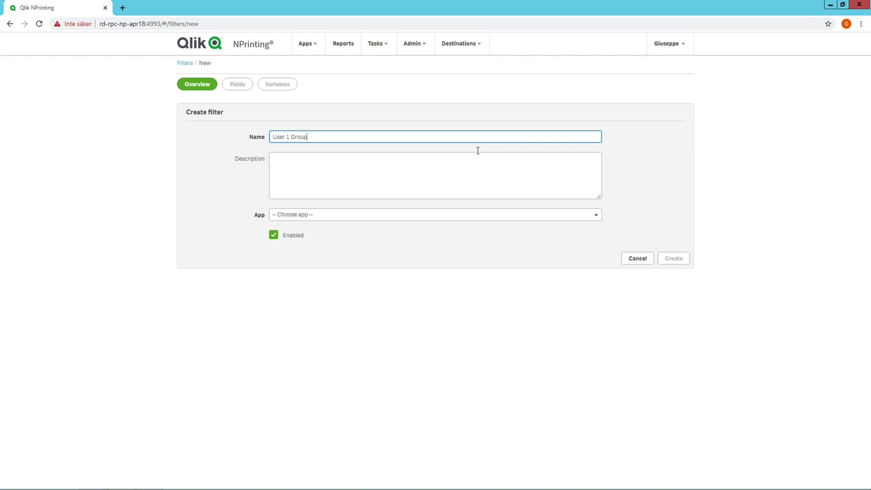
click(444, 214)
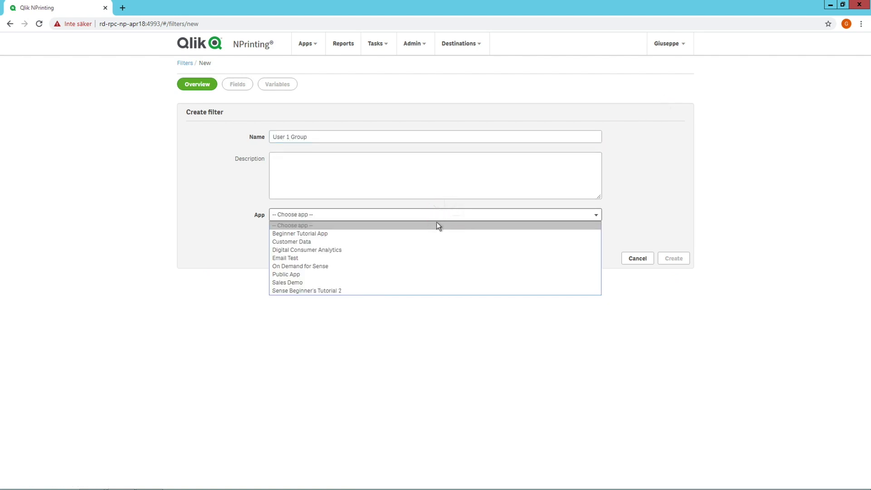
click(414, 257)
click(671, 257)
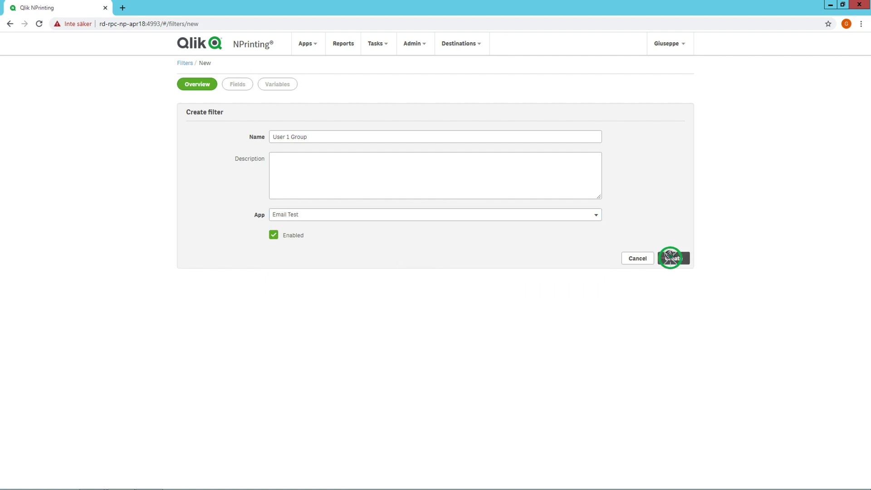
click(240, 126)
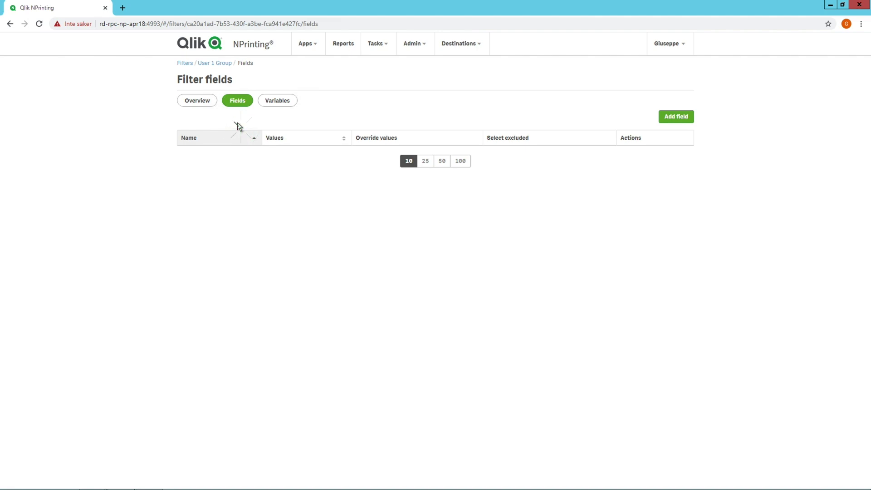
Add a User field from the QlikView users connection to the User 1 Group filter
click(666, 120)
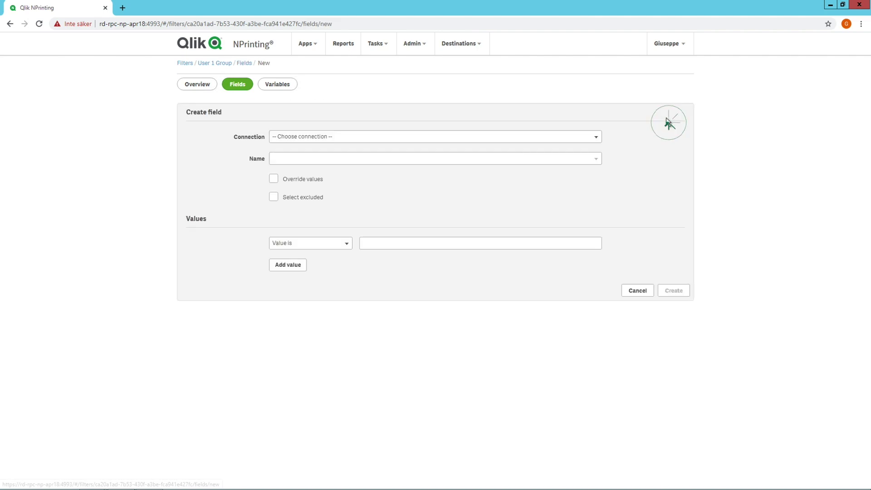
click(498, 136)
click(479, 156)
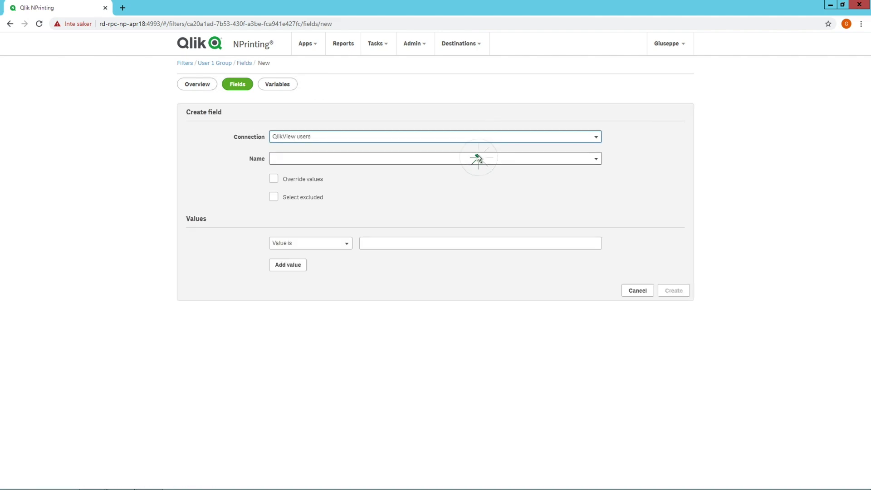
click(473, 159)
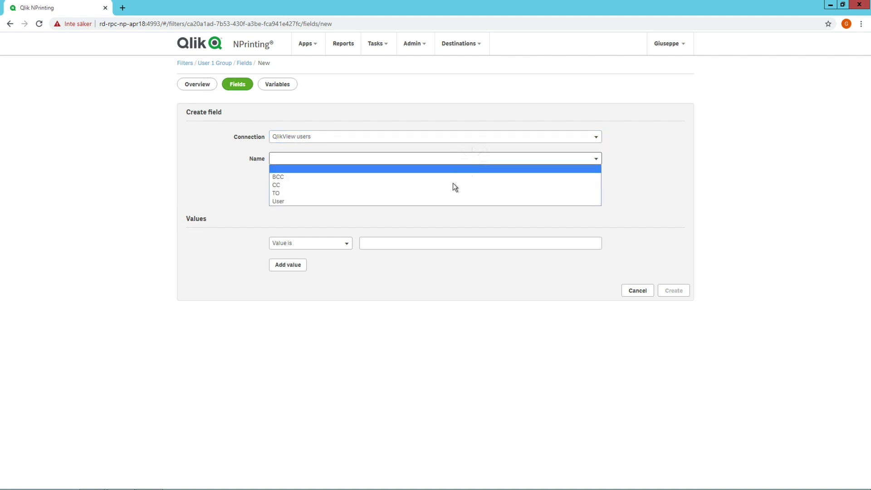
click(439, 202)
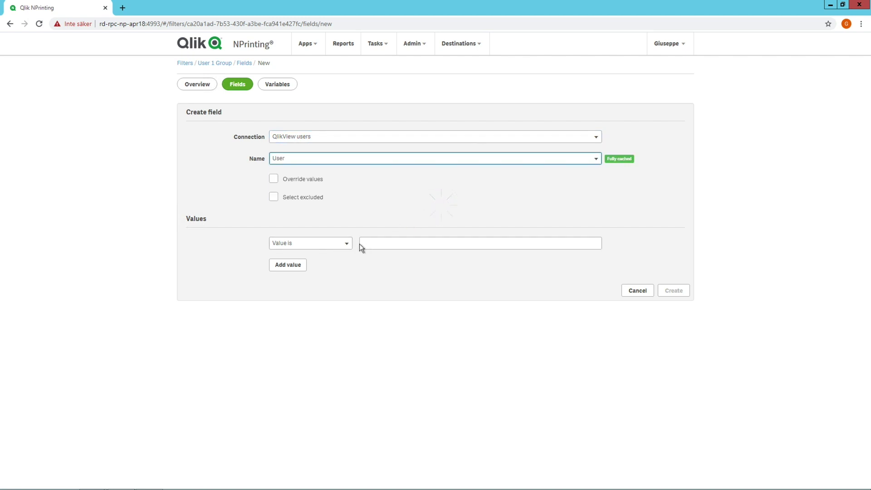
Limit the User field to value ID1, save it, and return to the Filters list
click(380, 245)
text(I)
click(382, 258)
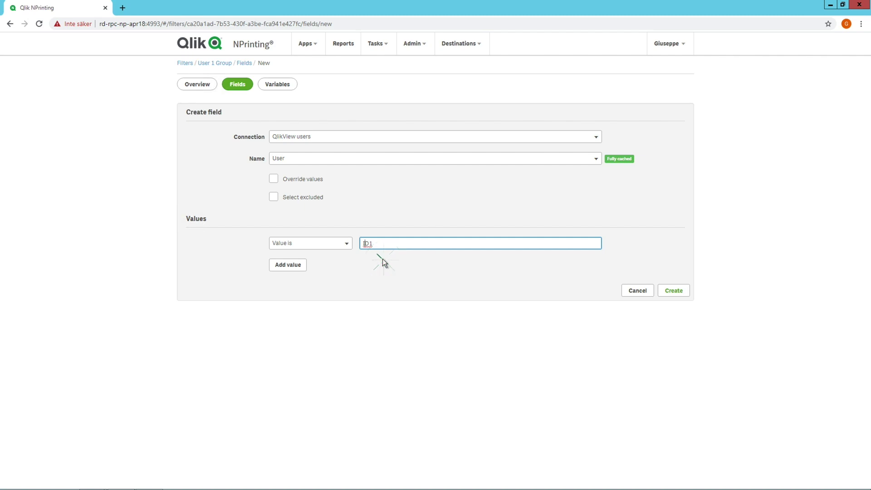
click(668, 290)
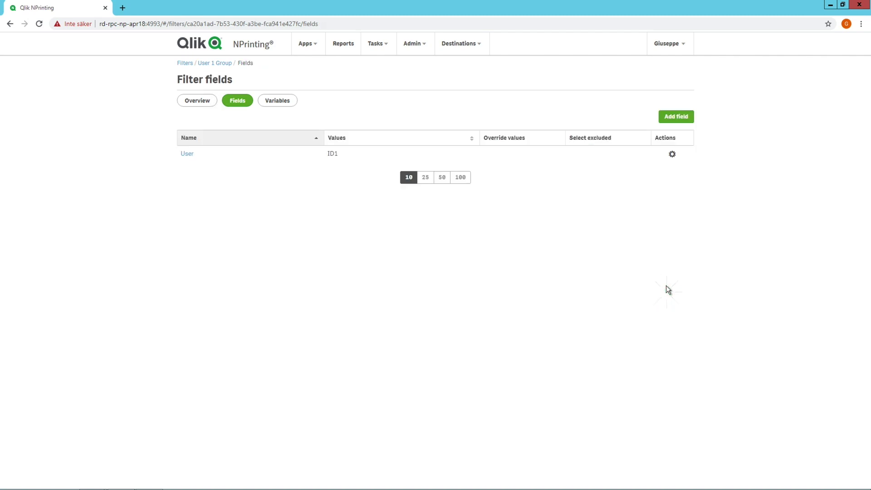
click(312, 51)
click(309, 87)
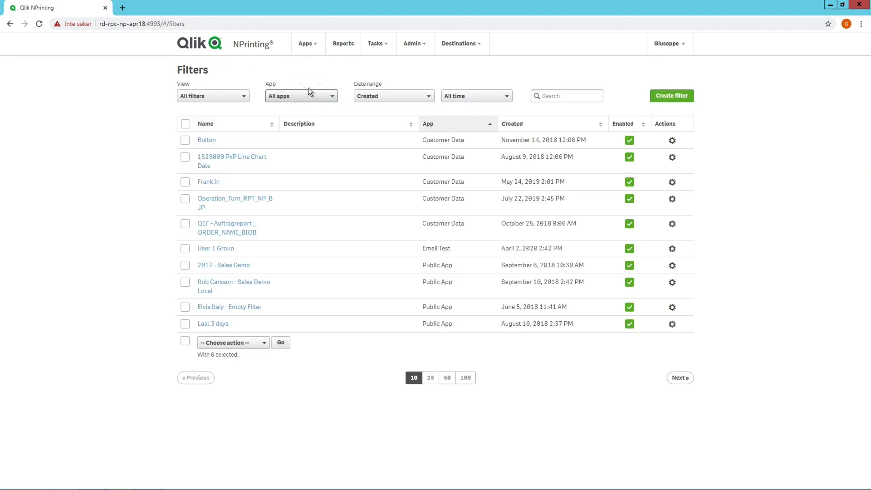
Create a filter named 'User 2 Group' for the Email Test app and open its Fields page
click(674, 97)
click(386, 139)
text(User 2 Group)
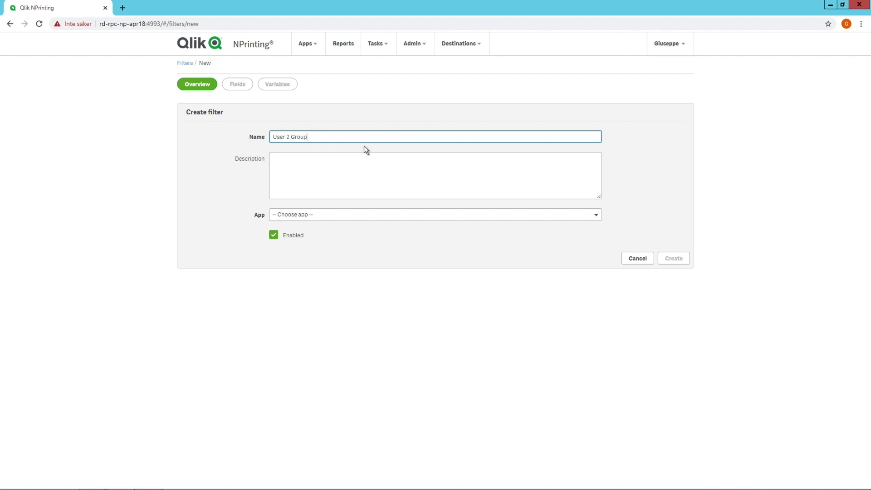
click(355, 217)
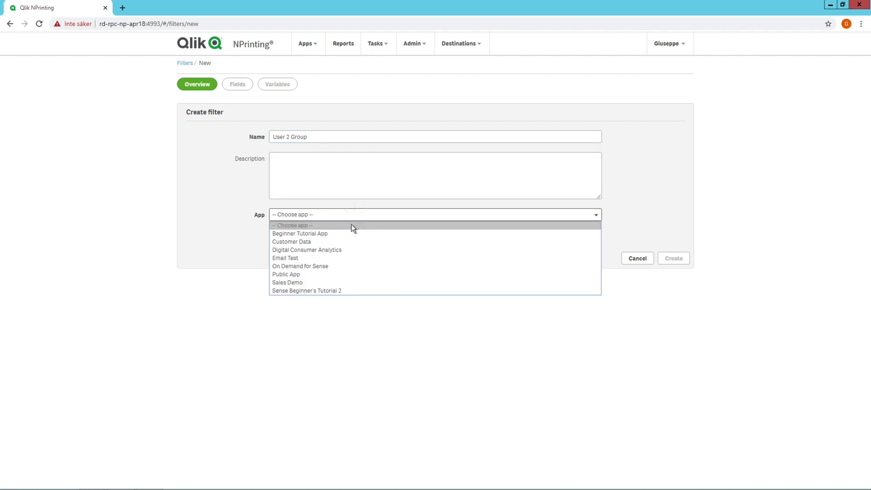
click(340, 261)
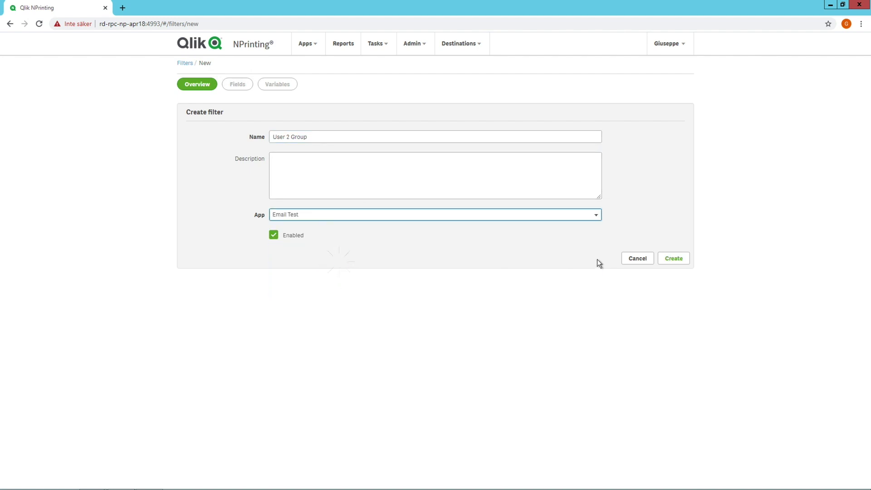
click(676, 260)
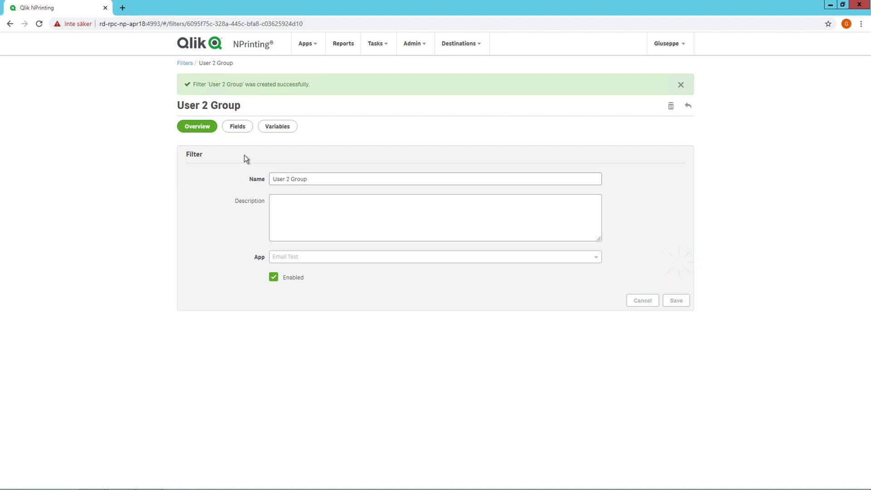
click(244, 127)
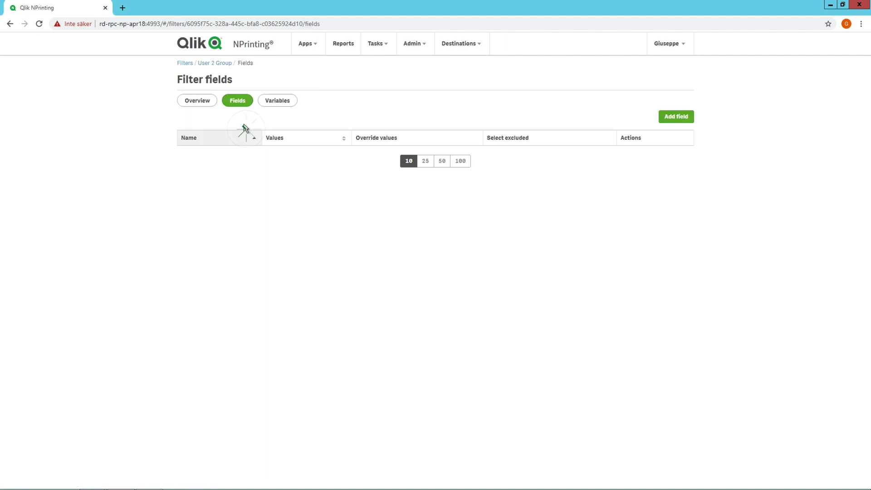
Add a User field from QlikView users, limited to value ID2, to User 2 Group
click(681, 117)
click(532, 137)
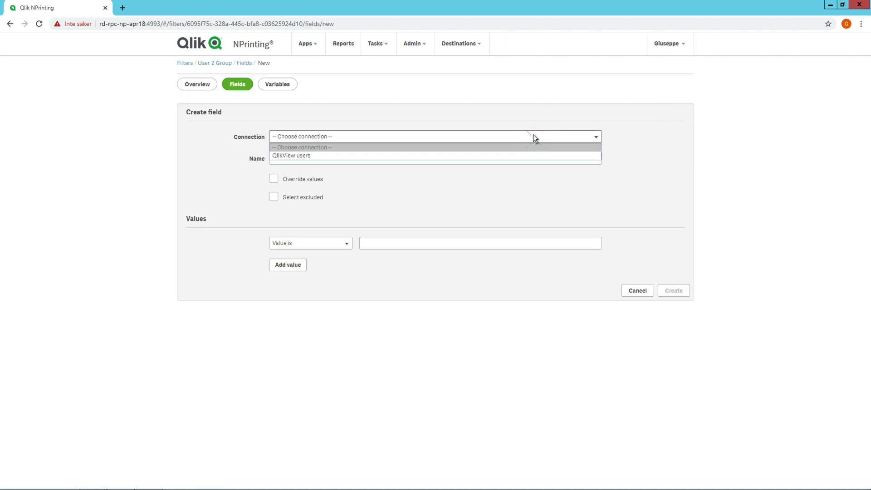
click(521, 156)
click(503, 159)
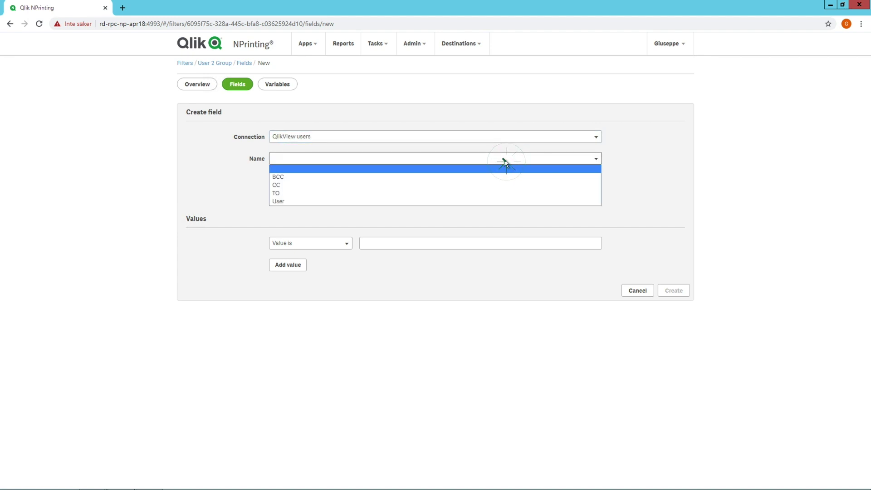
click(458, 201)
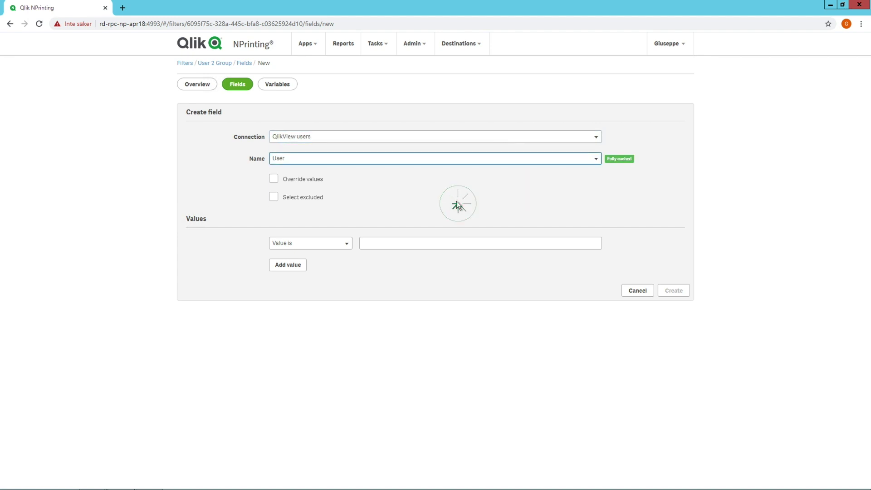
click(365, 243)
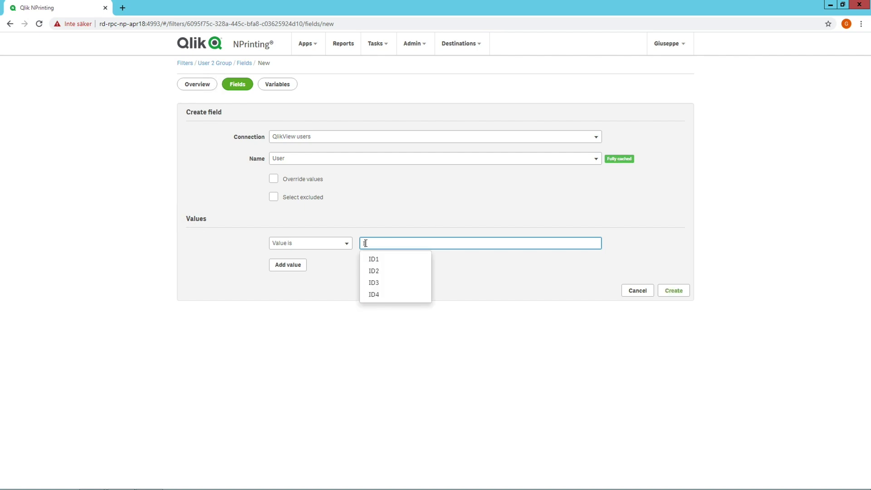
click(382, 271)
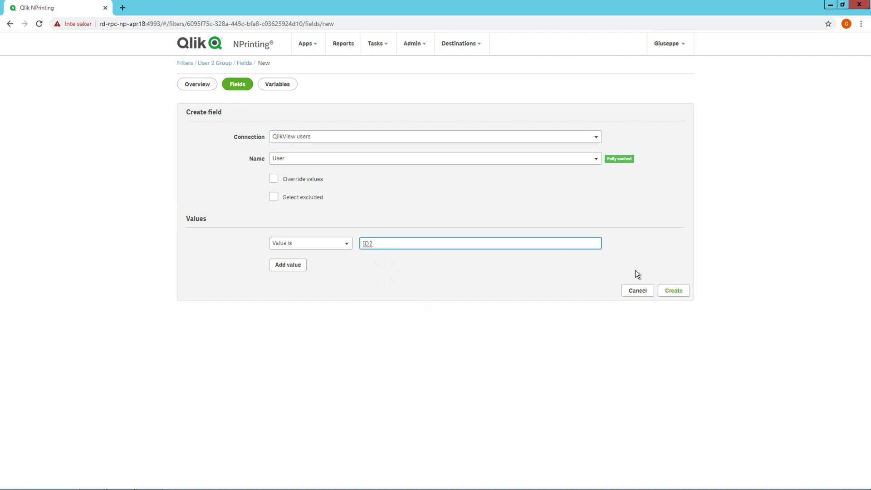
click(671, 290)
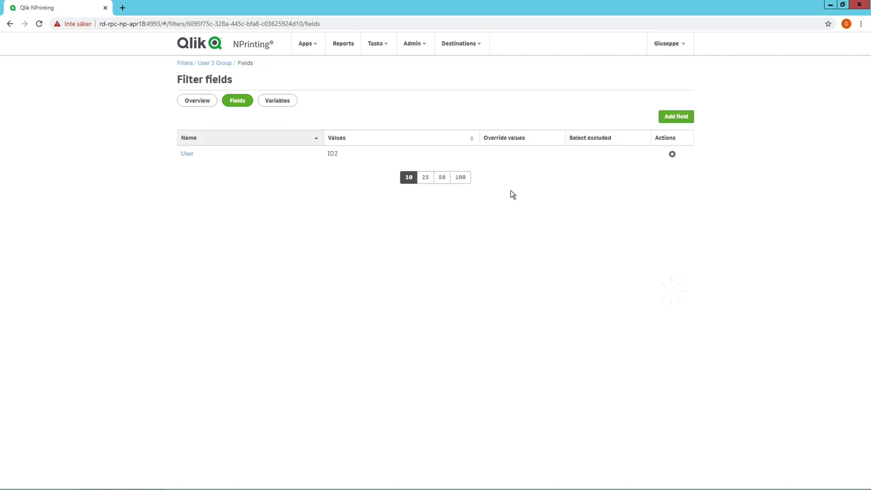
Open the Report to group 1 publish task and view its Email message page
click(380, 43)
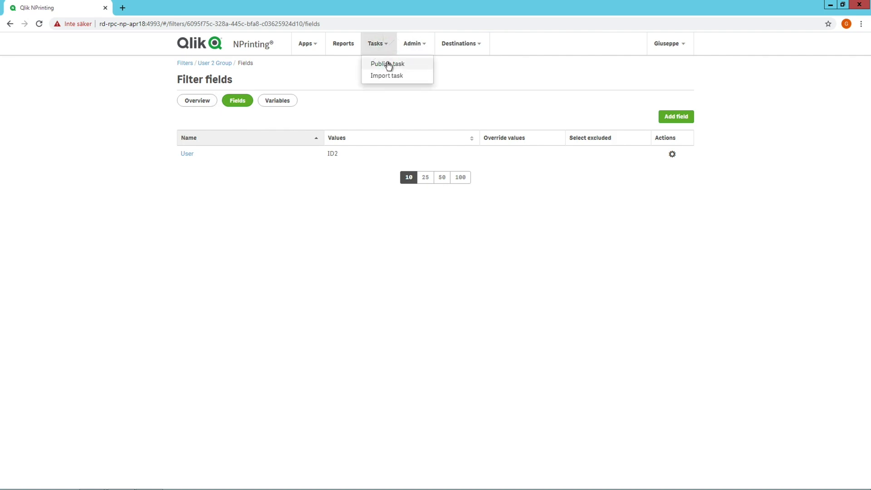
click(387, 63)
click(219, 158)
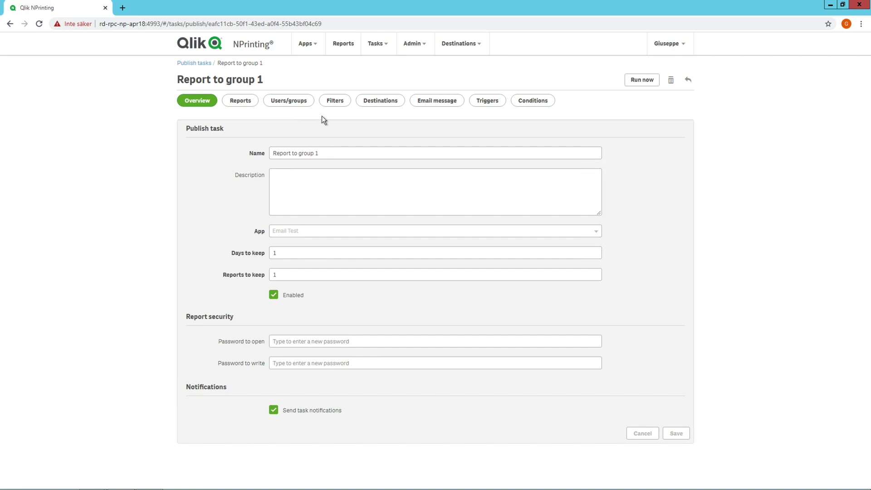
click(434, 101)
Add Qlik variables variableTO, variableCC and variableBCC as the To, CC and BCC recipients
click(631, 198)
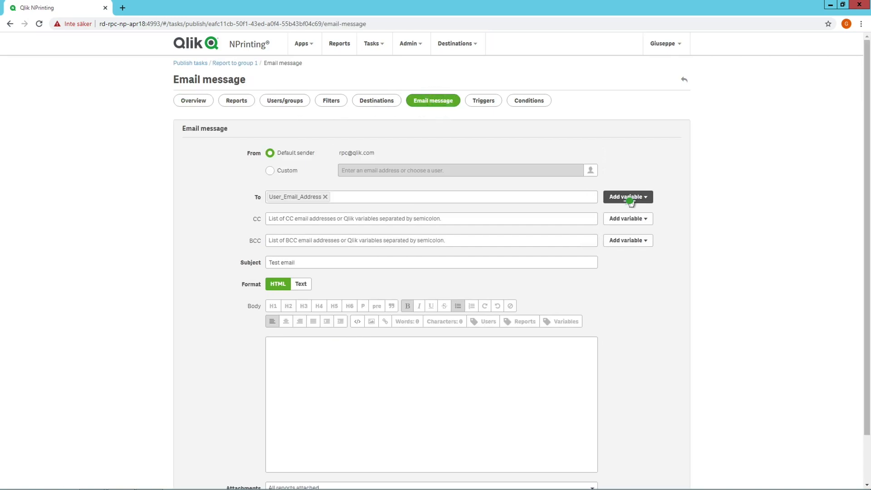
click(633, 271)
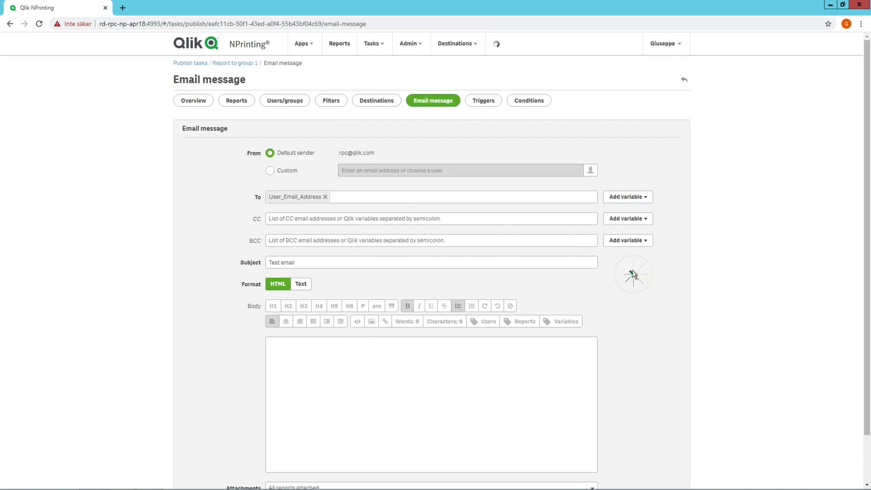
click(450, 249)
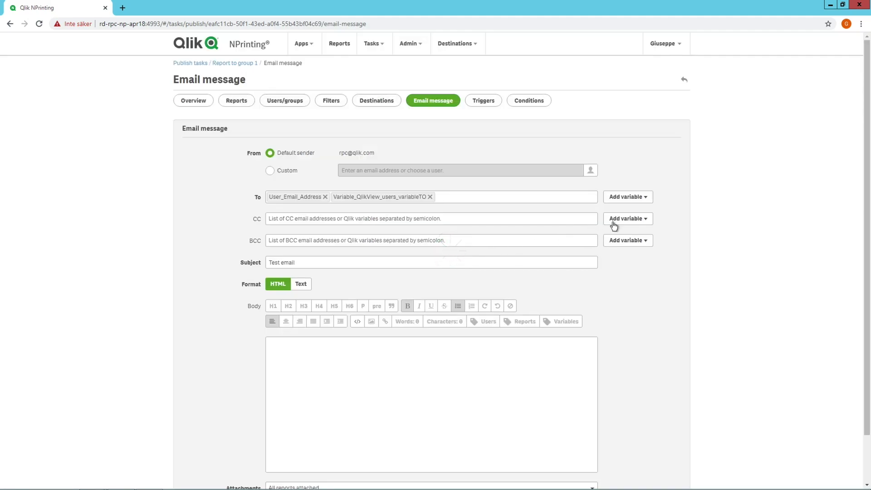
click(615, 222)
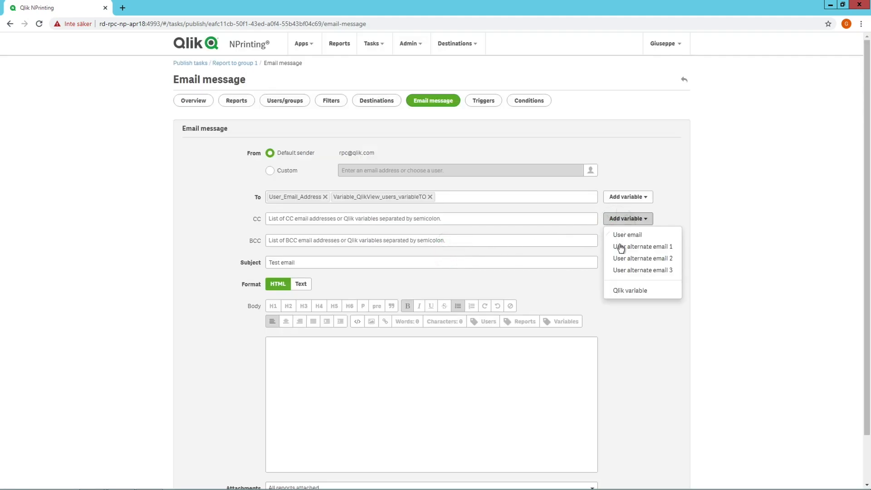
click(623, 292)
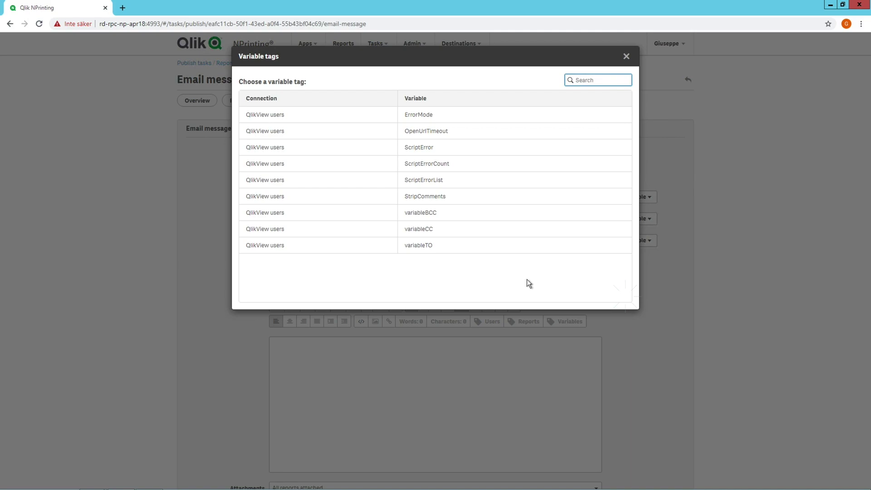
click(478, 232)
click(615, 240)
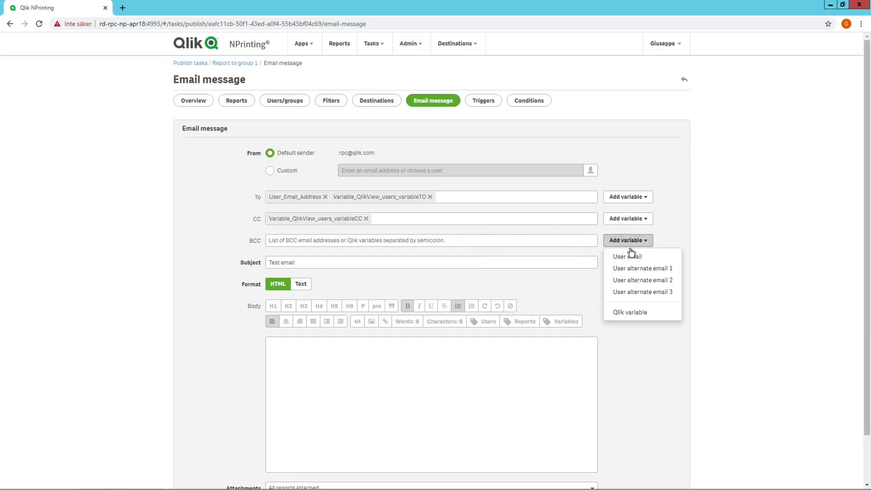
click(632, 313)
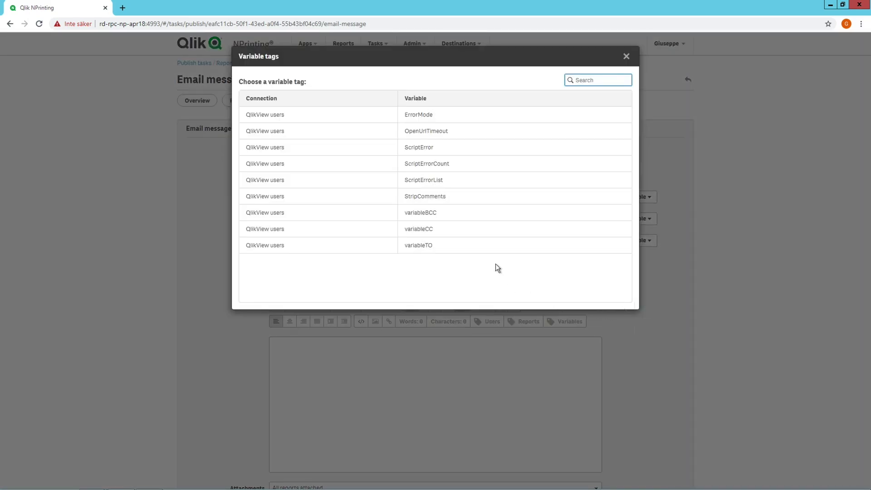
click(444, 214)
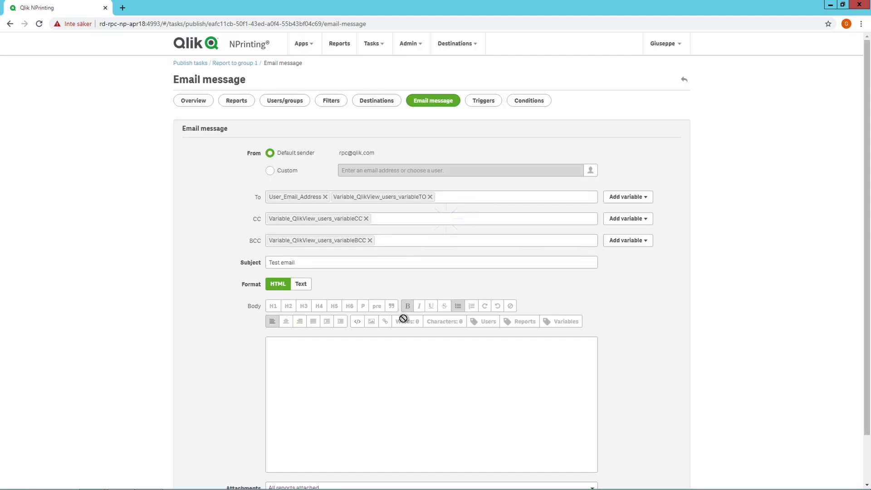
Set the subject to 'Test email - Group 1' and save the email message
click(424, 263)
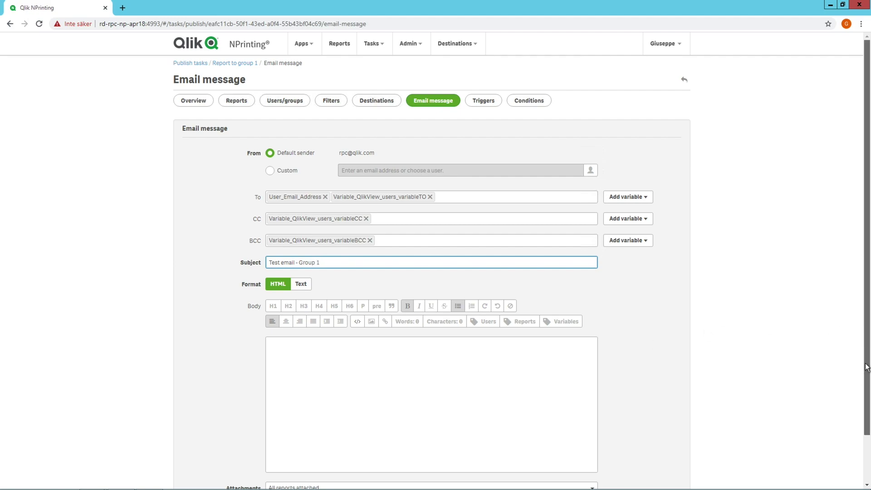
scroll(861, 425, down, 3)
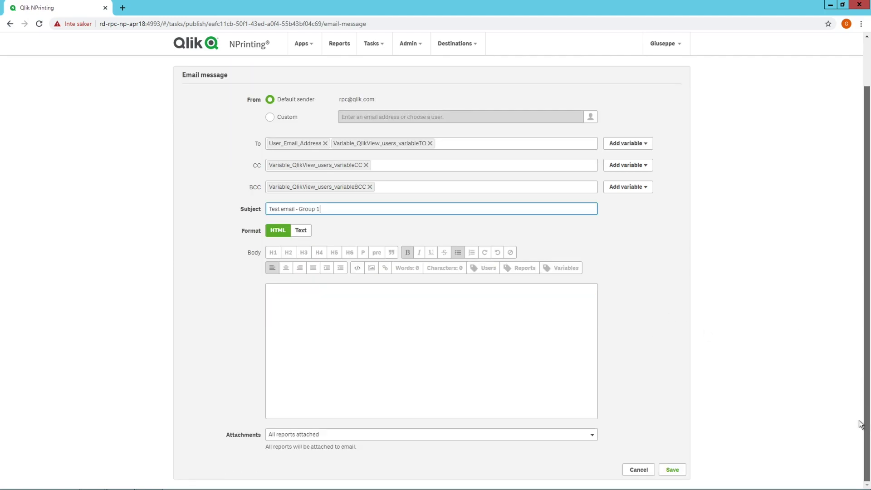
click(672, 471)
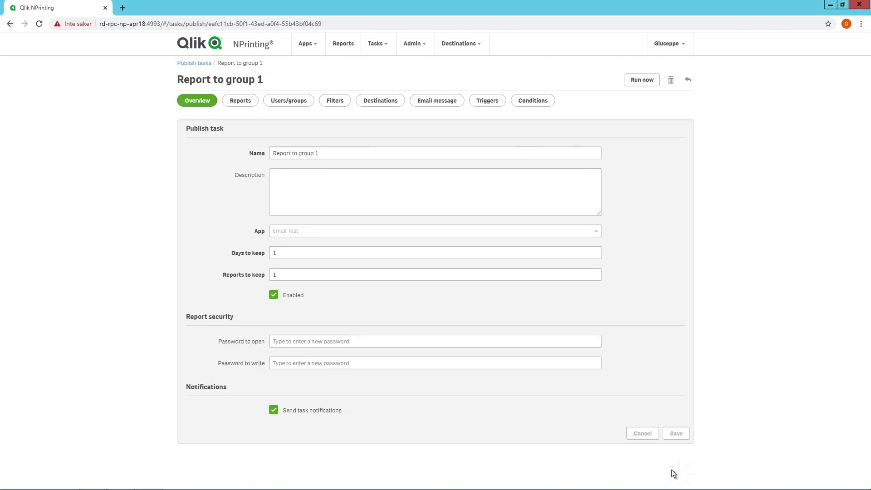
Apply the User 1 Group filter to Report to group 1 and run the task now
click(336, 103)
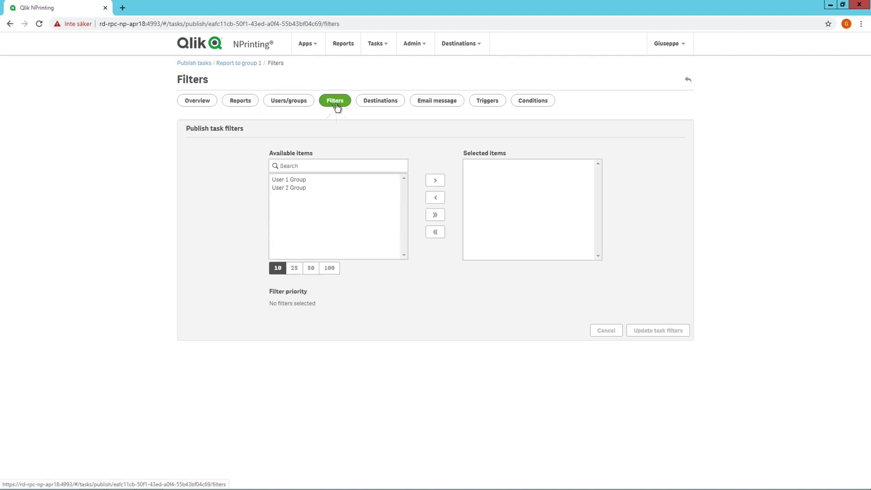
click(297, 180)
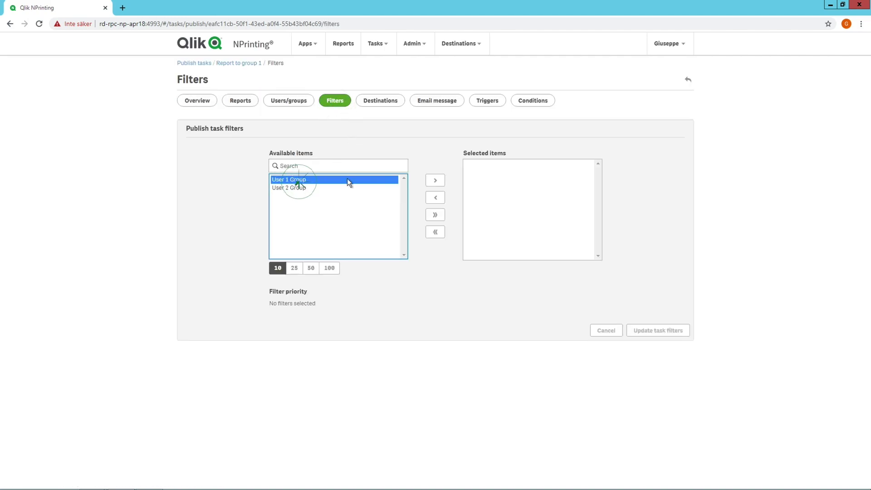
click(442, 181)
click(647, 331)
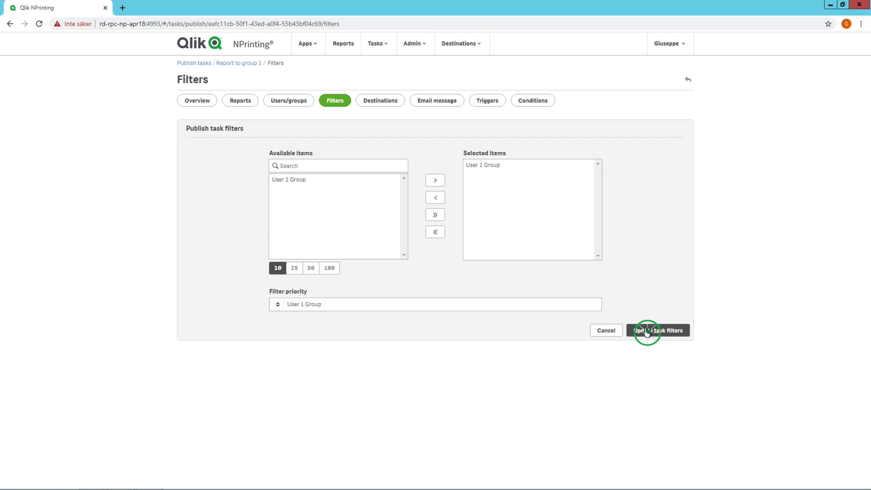
click(649, 80)
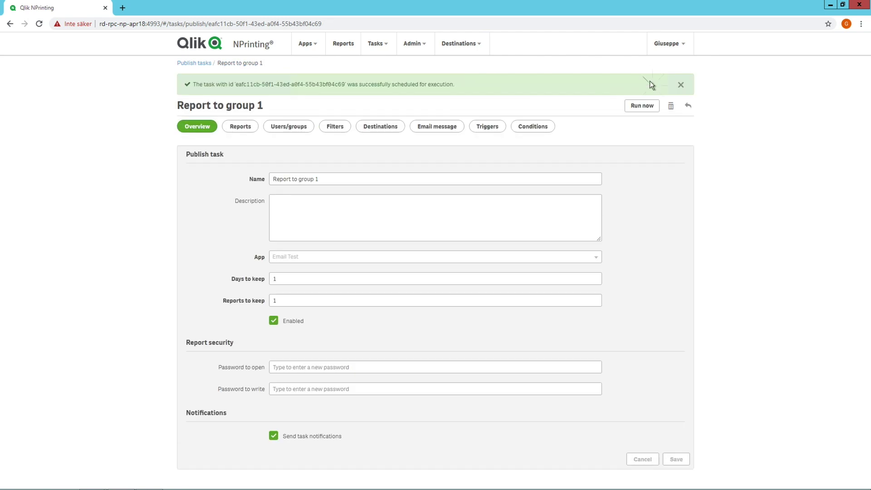
Open the Report to group 2 publish task's Email message page
click(369, 43)
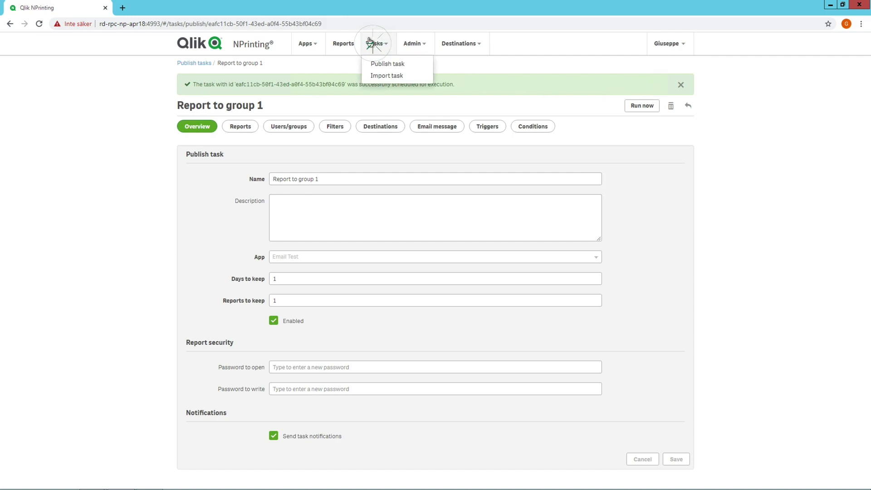
click(372, 63)
click(227, 157)
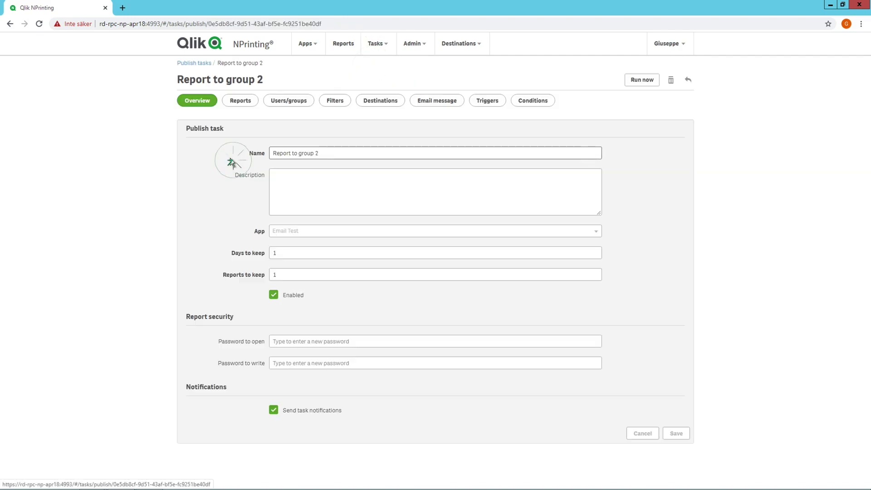
click(432, 102)
Add Qlik variables variableTO, variableCC and variableBCC as the To, CC and BCC recipients
click(624, 200)
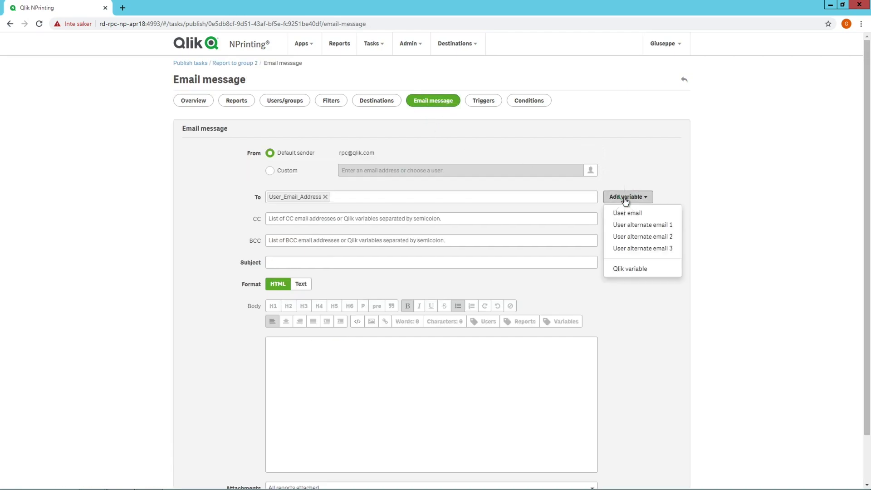
click(632, 270)
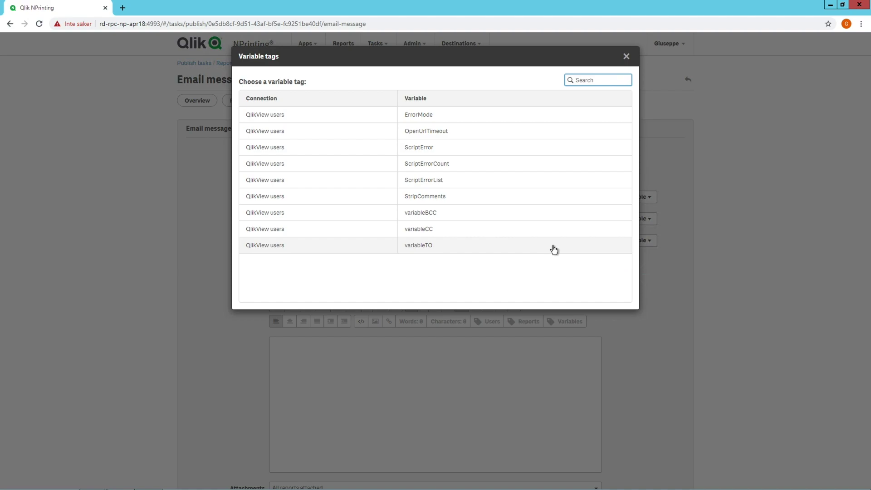
click(552, 246)
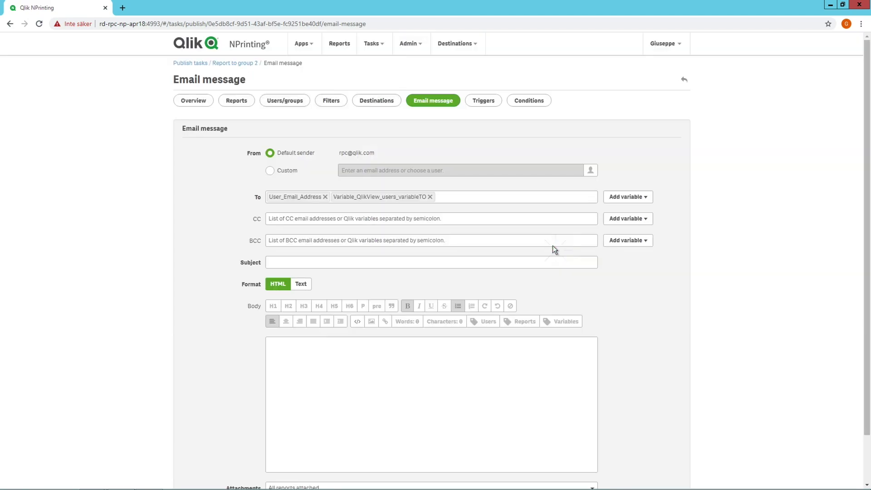
click(607, 222)
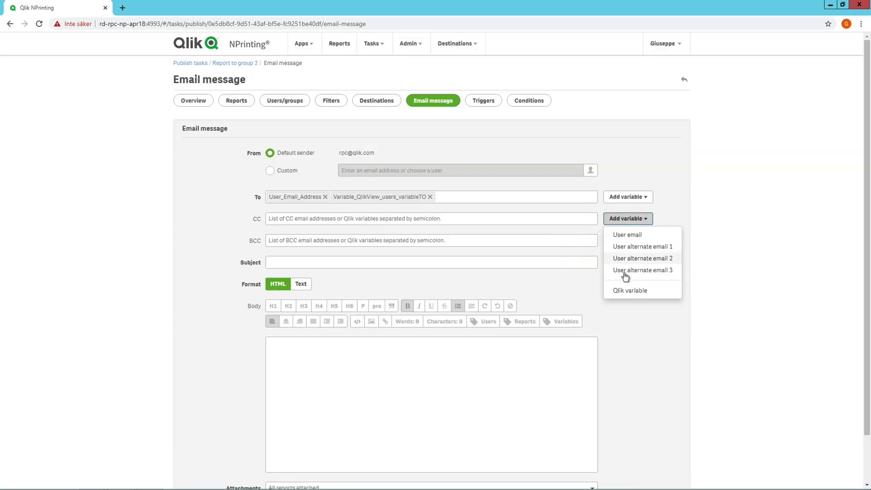
click(626, 293)
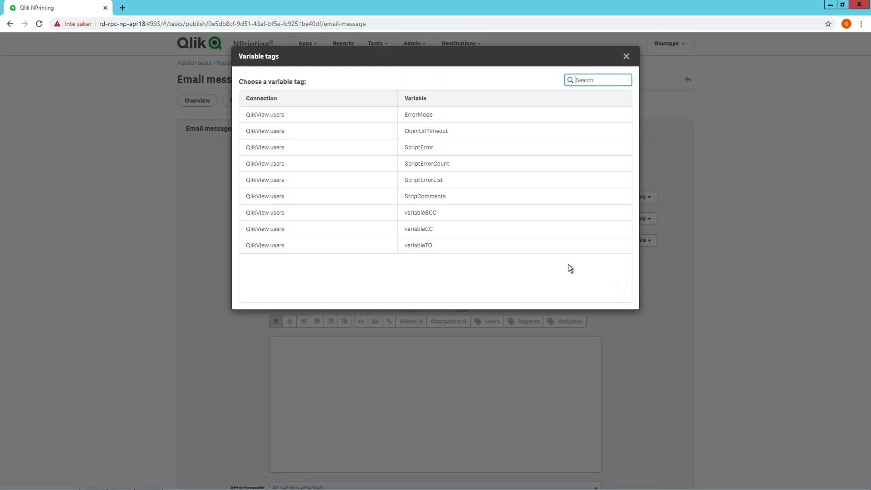
click(521, 231)
click(629, 243)
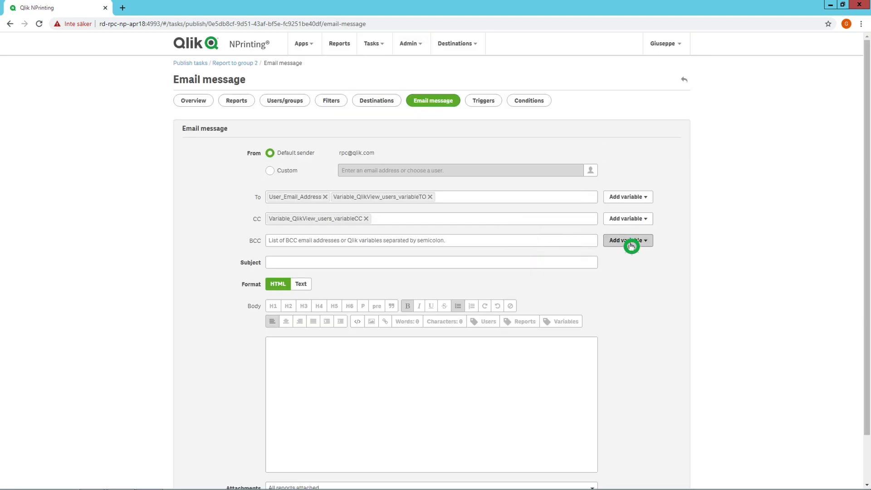
click(634, 312)
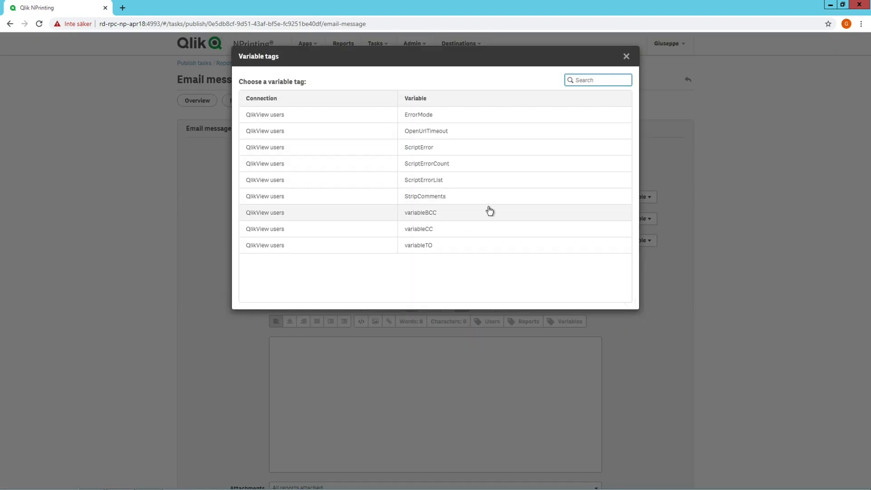
click(489, 210)
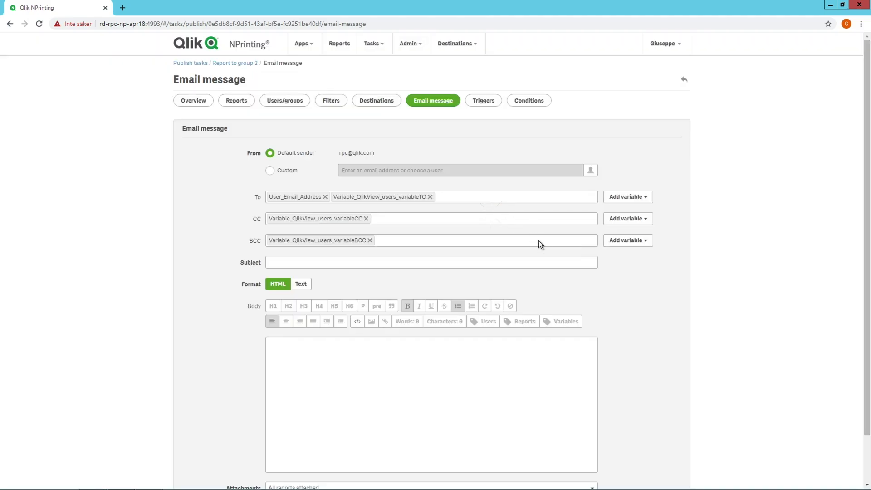
Set the subject to 'Test email - Group 2' and save the email message
click(526, 258)
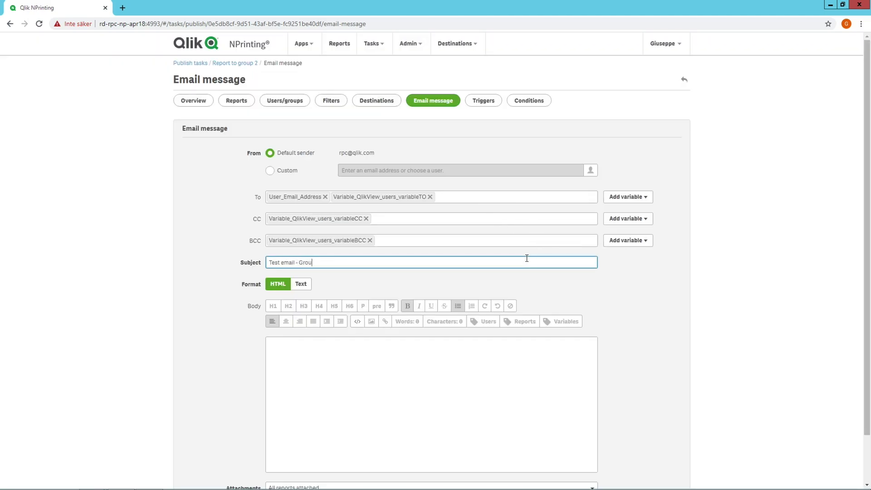
scroll(863, 456, down, 1)
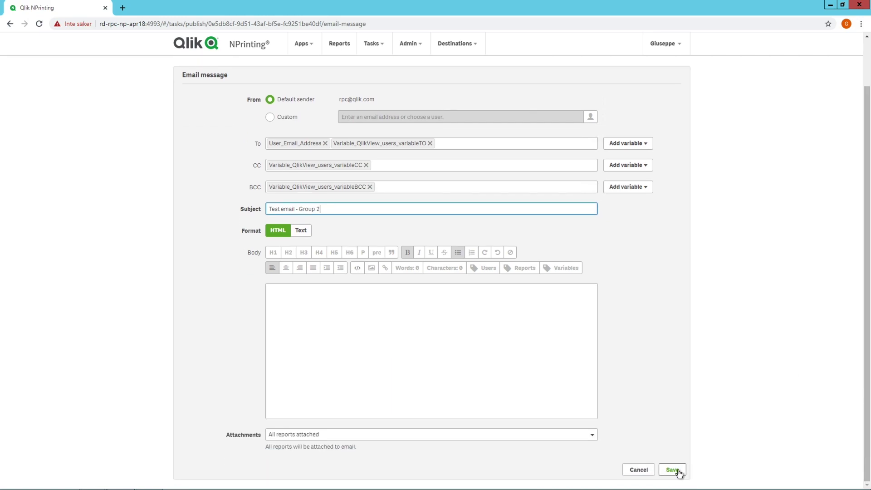
click(674, 477)
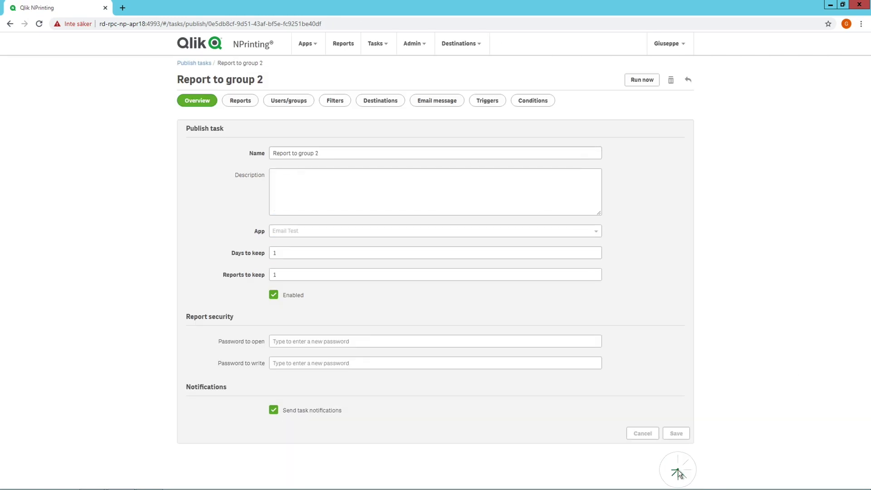
Move User 2 Group into the task's selected filters and update the task filters
click(331, 105)
click(294, 189)
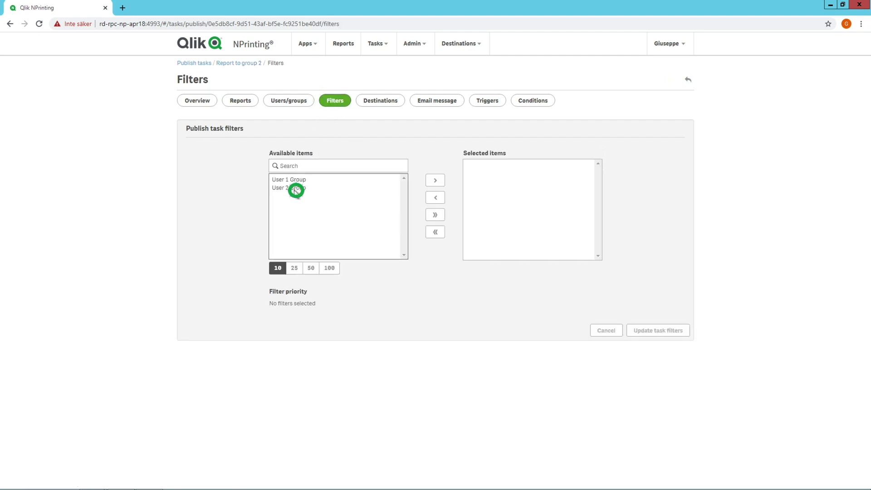
click(435, 181)
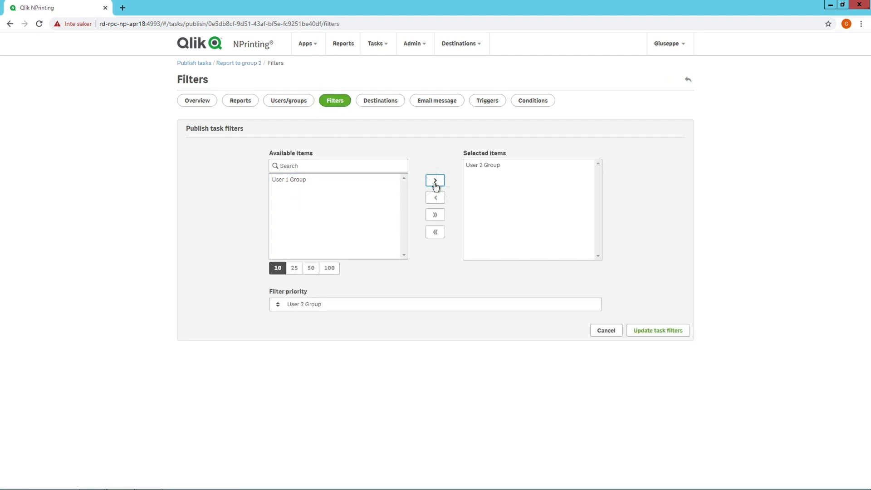
click(643, 331)
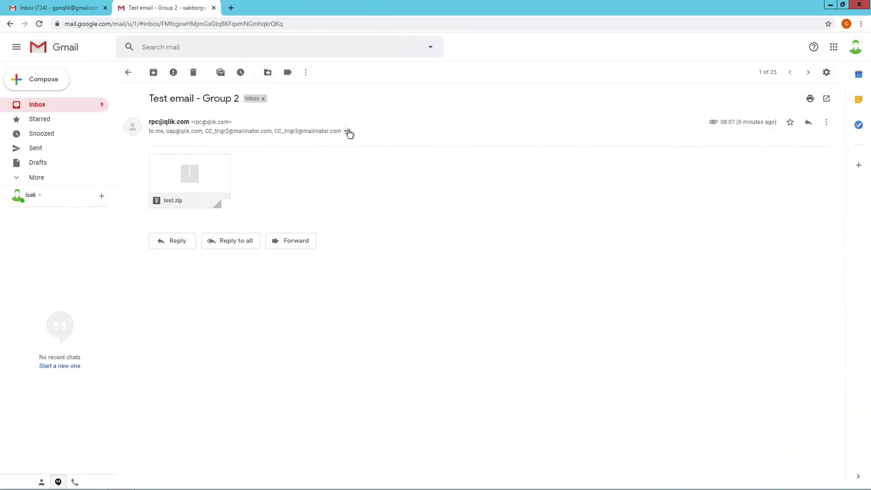
Expand the sender and recipient details of the 'Test email - Group 2' message
click(347, 132)
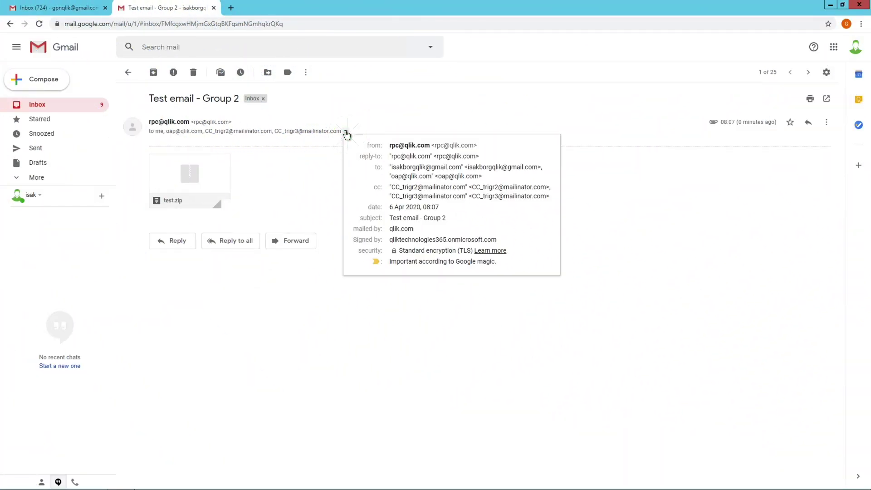